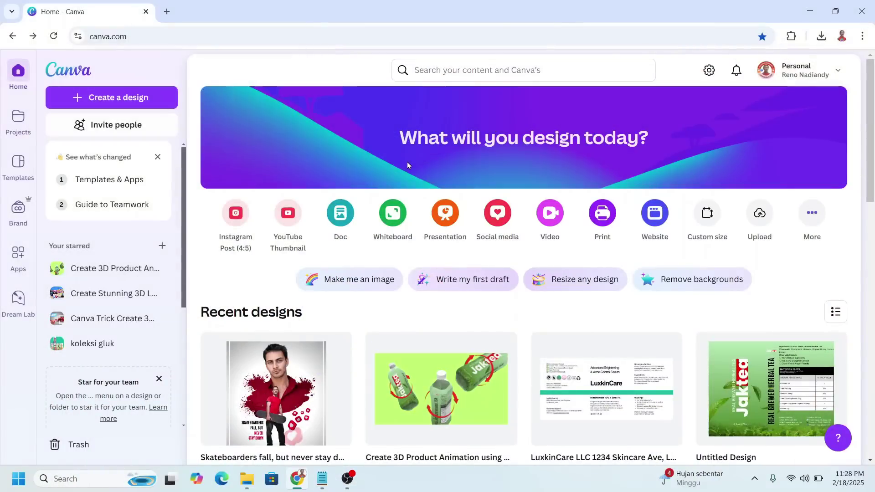
Create a new blank Flyer (A4) design from the Print category.
{"action": "left_click", "coordinate": [602, 221]}
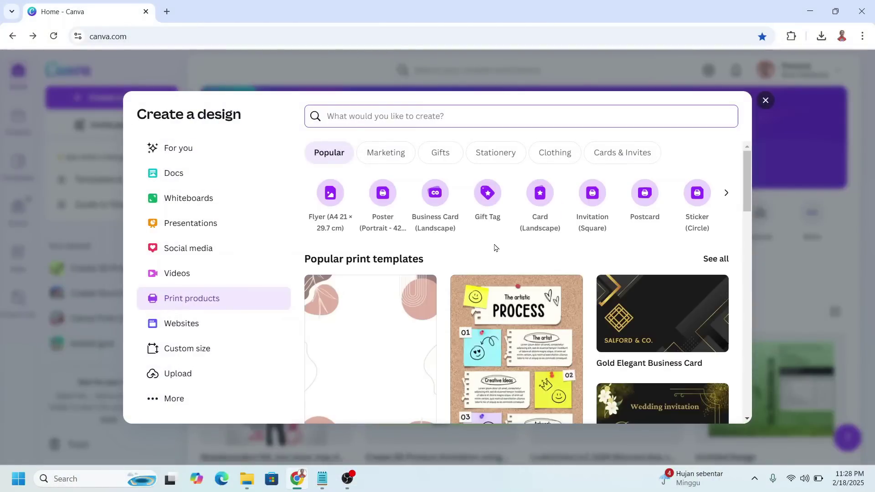
{"action": "left_click", "coordinate": [330, 193]}
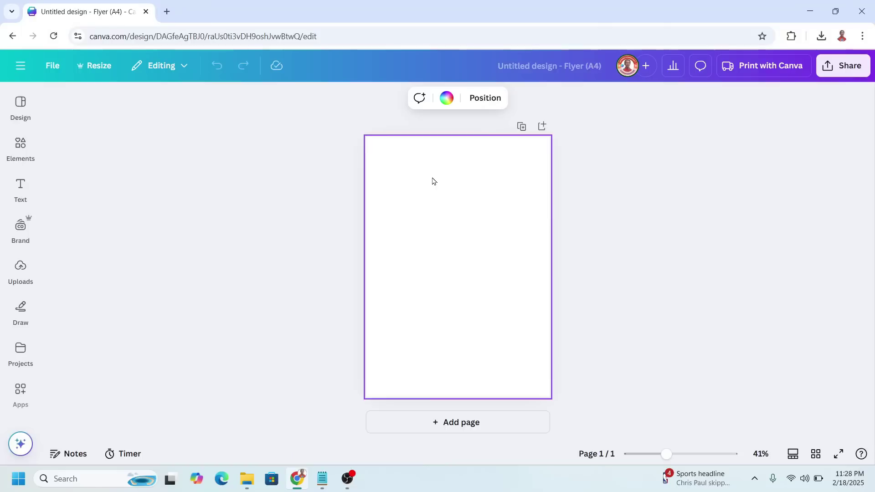
Paste the tagline 'Shift gears, change your destiny' higher up and add a left-aligned SHIFT heading.
{"action": "type", "text": "Shift gears, change your destiny"}
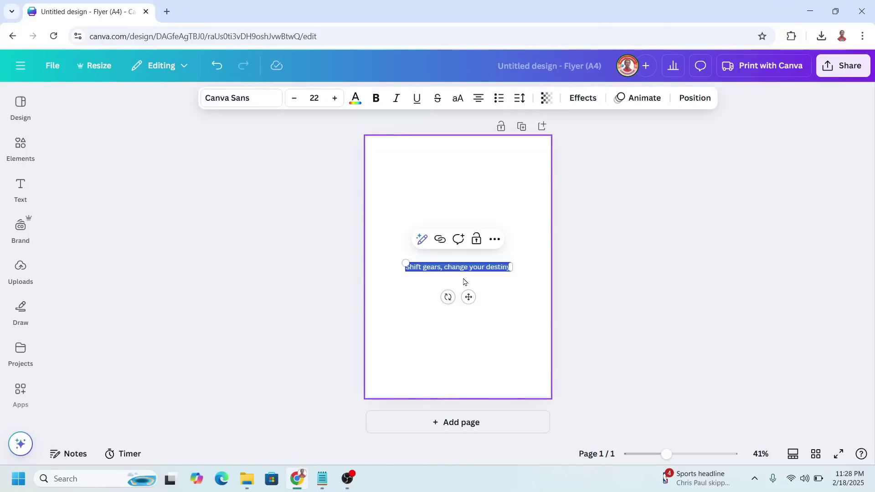
{"action": "left_click_drag", "start_coordinate": [474, 304], "coordinate": [471, 214]}
{"action": "left_click", "coordinate": [20, 187]}
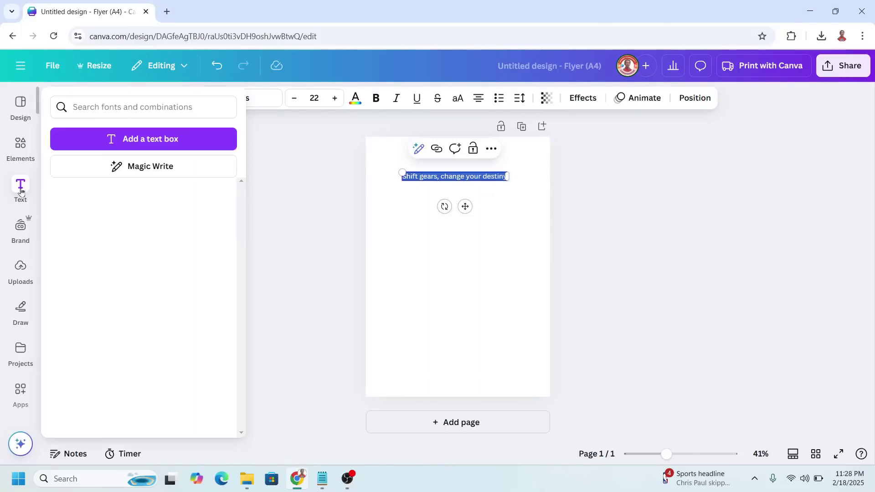
{"action": "left_click", "coordinate": [128, 274]}
{"action": "type", "text": "SHIFT"}
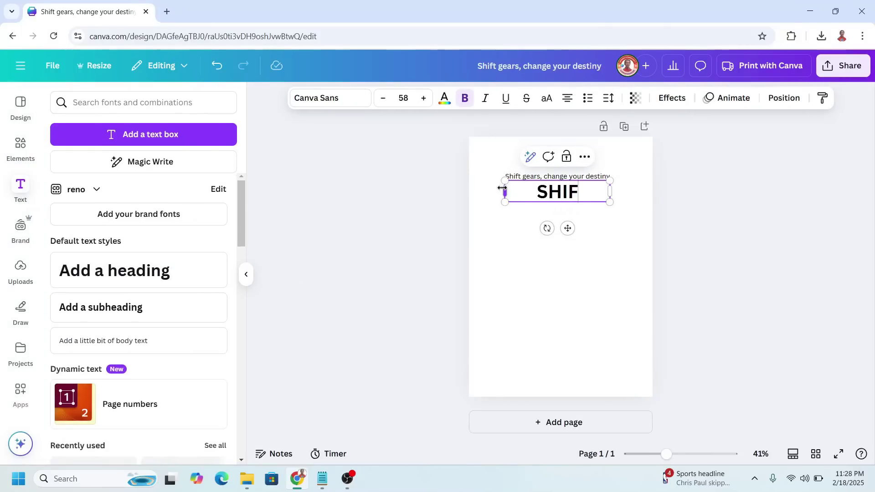
{"action": "left_click", "coordinate": [567, 98]}
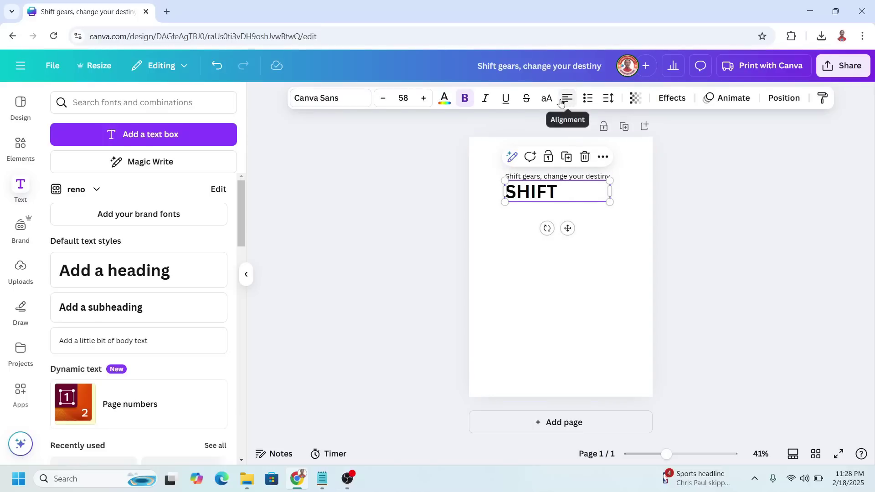
Set the SHIFT heading's font to Antonio ExtraBold and narrow its text box.
{"action": "left_click", "coordinate": [345, 102]}
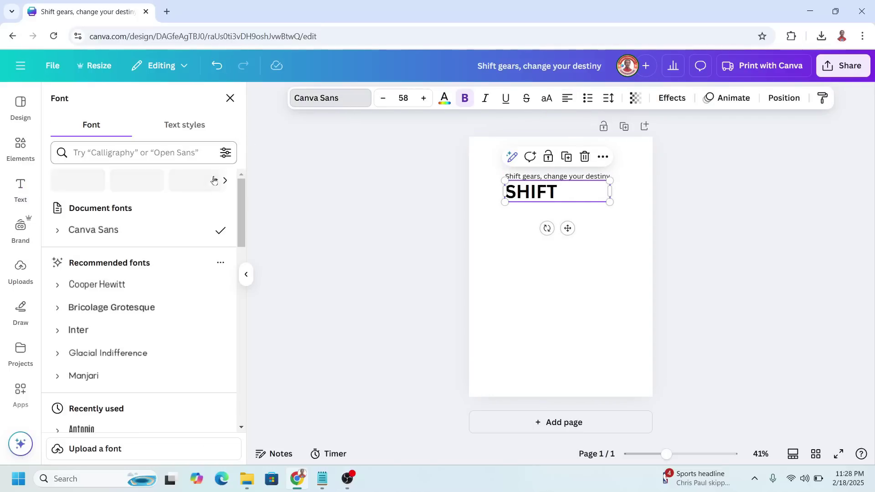
{"action": "left_click", "coordinate": [114, 152]}
{"action": "type", "text": "ANTONI"}
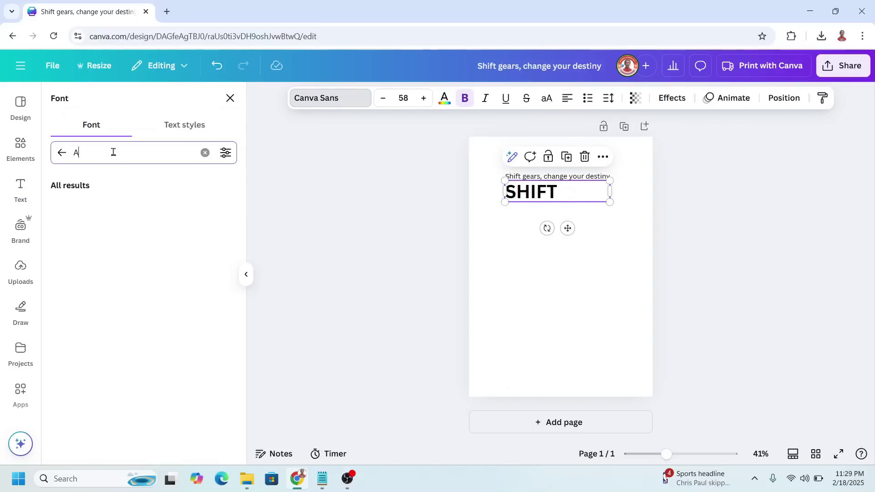
{"action": "left_click", "coordinate": [58, 211]}
{"action": "left_click", "coordinate": [100, 300]}
{"action": "left_click_drag", "start_coordinate": [610, 192], "coordinate": [555, 191]}
{"action": "scroll", "coordinate": [561, 214], "scroll_direction": "up", "scroll_amount": 3}
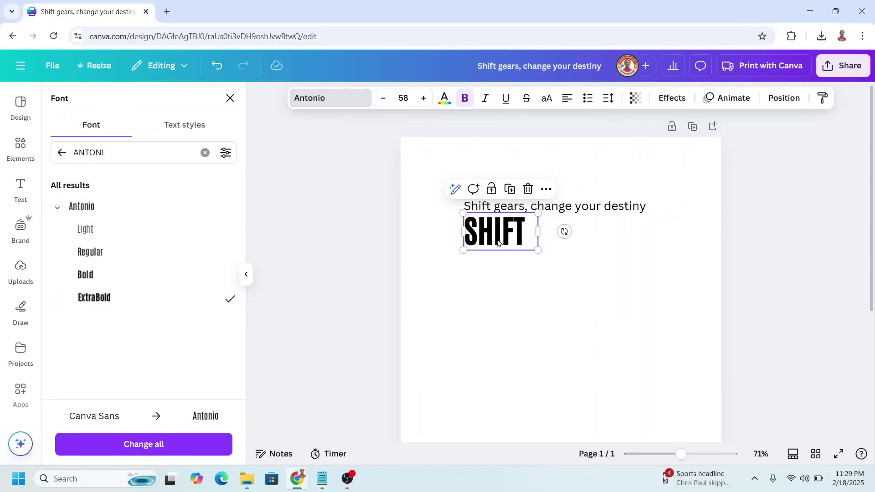
{"action": "left_click", "coordinate": [653, 166]}
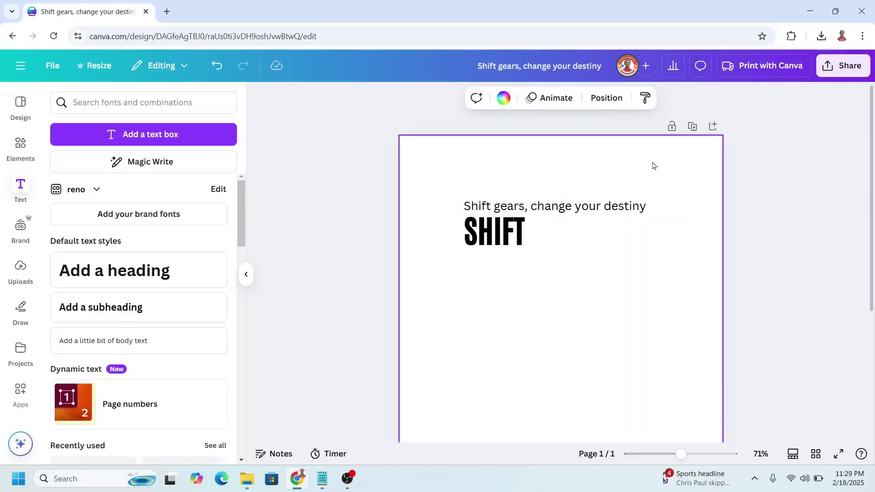
Make the page background teal and SHIFT white with wider letter spacing.
{"action": "left_click", "coordinate": [504, 100]}
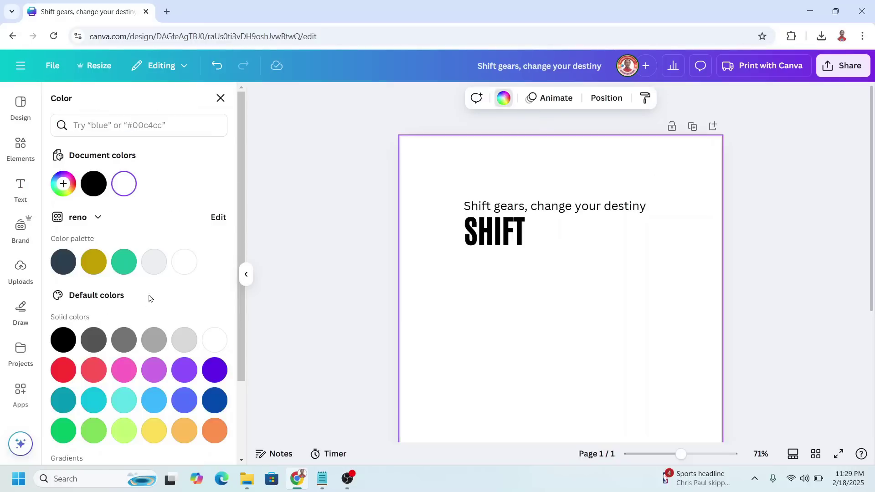
{"action": "left_click", "coordinate": [128, 267]}
{"action": "left_click", "coordinate": [495, 240]}
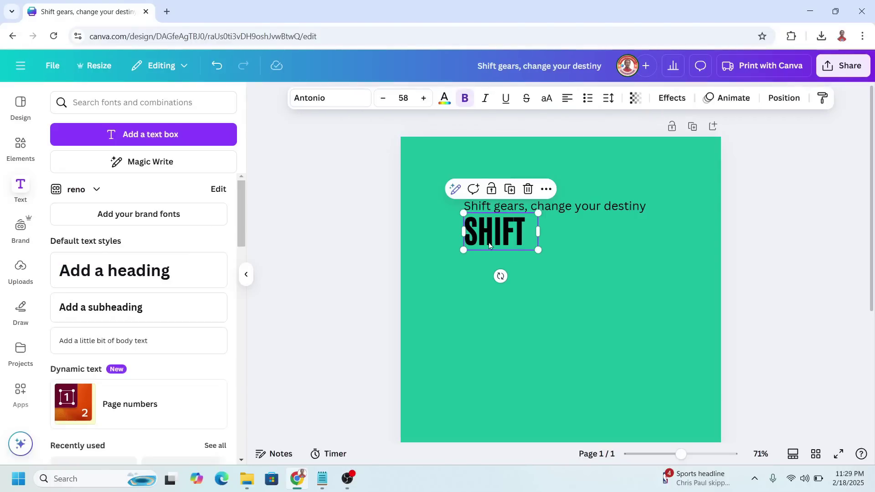
{"action": "left_click", "coordinate": [445, 98]}
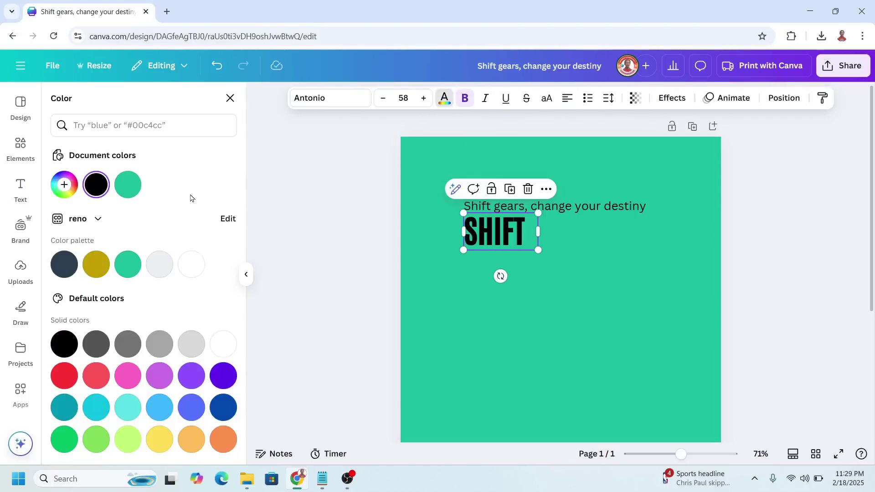
{"action": "left_click", "coordinate": [192, 269]}
{"action": "left_click", "coordinate": [609, 98]}
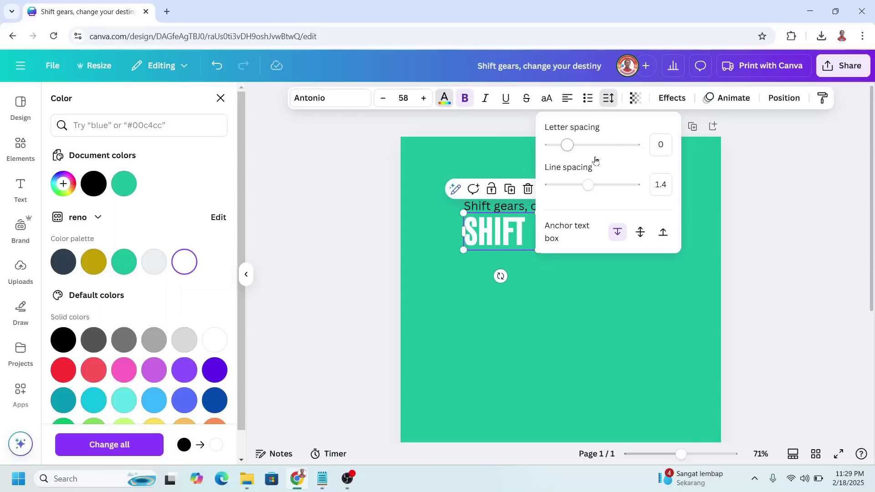
{"action": "left_click_drag", "start_coordinate": [569, 150], "coordinate": [571, 150]}
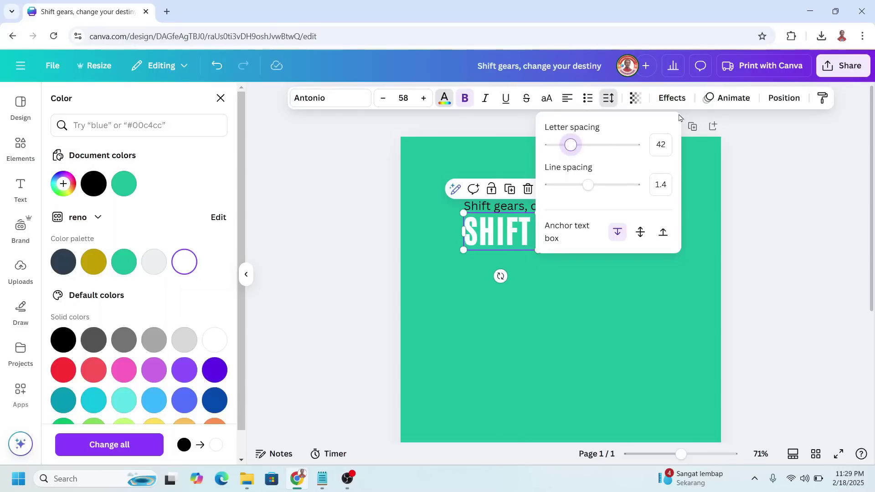
Give SHIFT a red outline at thickness 32 and enlarge it to about size 106.
{"action": "left_click", "coordinate": [671, 98]}
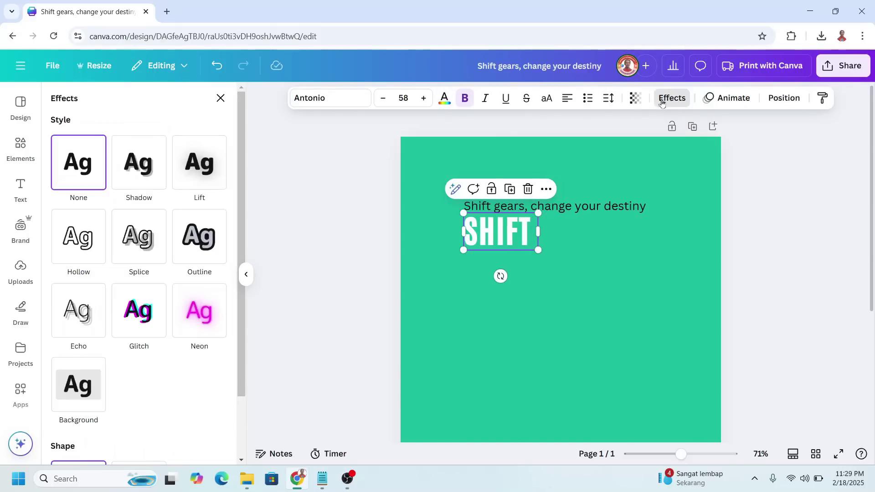
{"action": "left_click", "coordinate": [199, 236]}
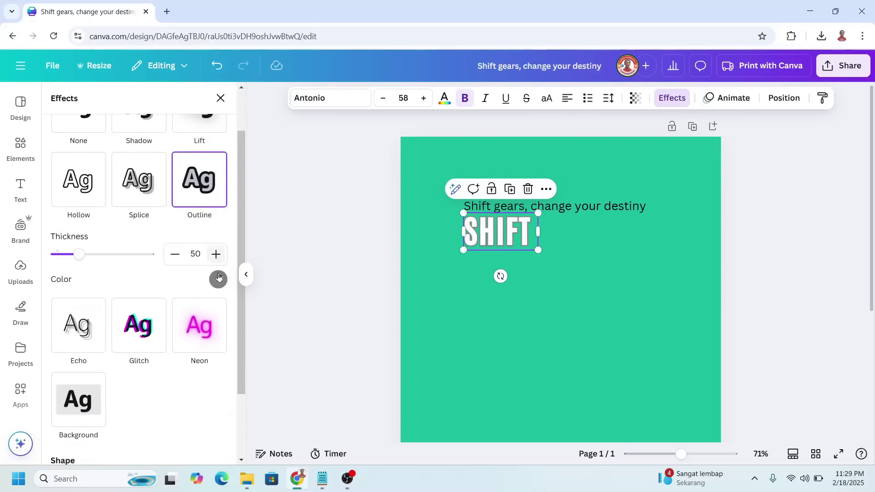
{"action": "left_click", "coordinate": [218, 279]}
{"action": "scroll", "coordinate": [157, 231], "scroll_direction": "down", "scroll_amount": 3}
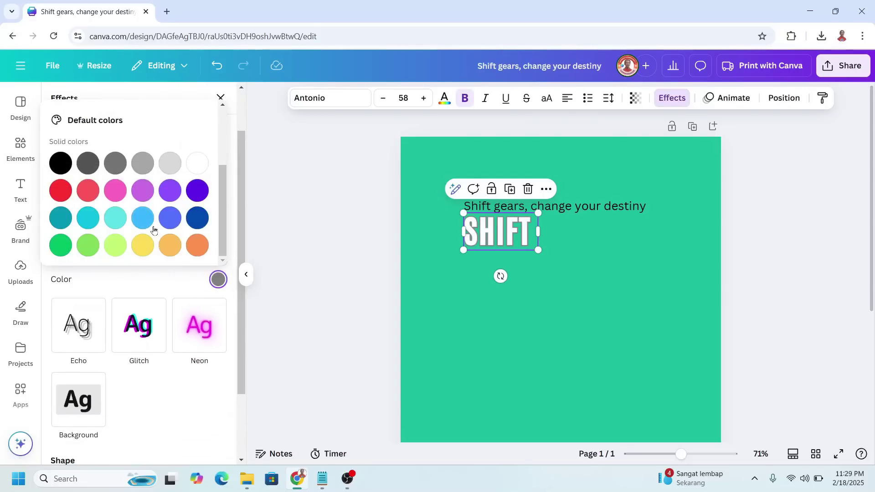
{"action": "left_click", "coordinate": [60, 190]}
{"action": "scroll", "coordinate": [563, 278], "scroll_direction": "up", "scroll_amount": 5}
{"action": "left_click_drag", "start_coordinate": [524, 229], "coordinate": [613, 301]}
{"action": "scroll", "coordinate": [85, 315], "scroll_direction": "up", "scroll_amount": 1}
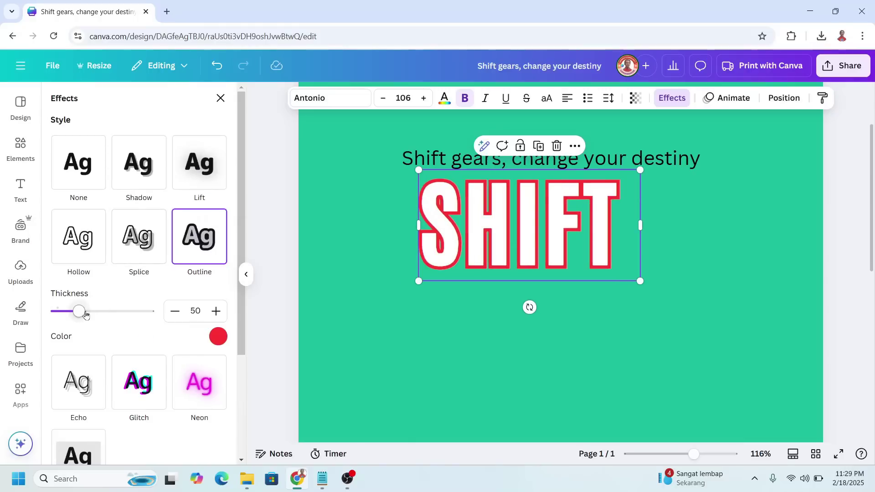
{"action": "left_click_drag", "start_coordinate": [82, 312], "coordinate": [71, 315]}
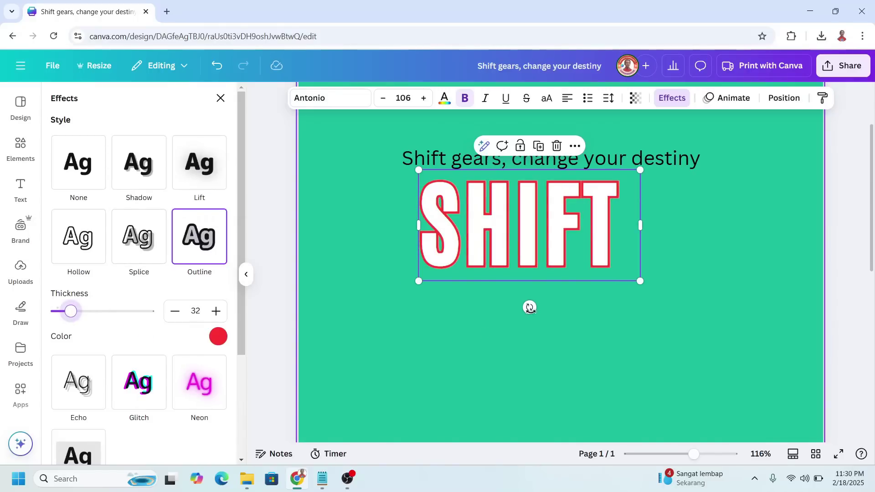
Duplicate the outlined SHIFT heading into five copies stacked down the page.
{"action": "key", "text": "ctrl+d"}
{"action": "left_click_drag", "start_coordinate": [495, 239], "coordinate": [489, 307]}
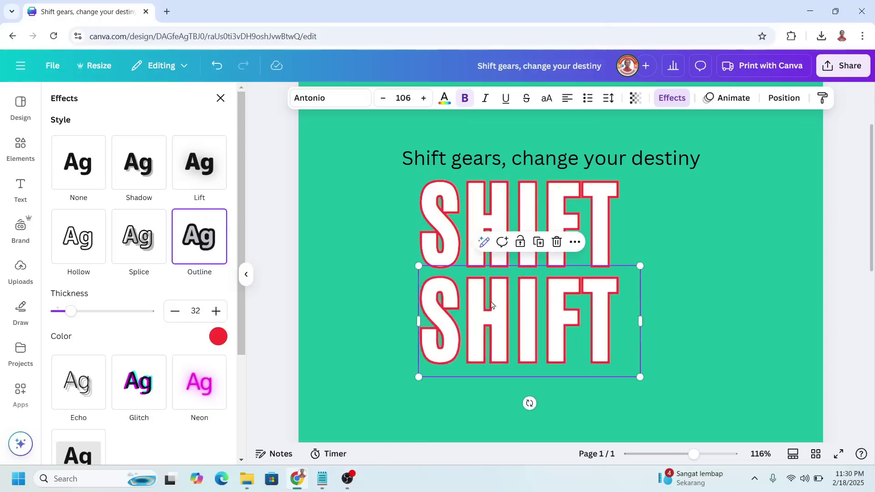
{"action": "scroll", "coordinate": [489, 308], "scroll_direction": "down", "scroll_amount": 5}
{"action": "left_click", "coordinate": [556, 273]}
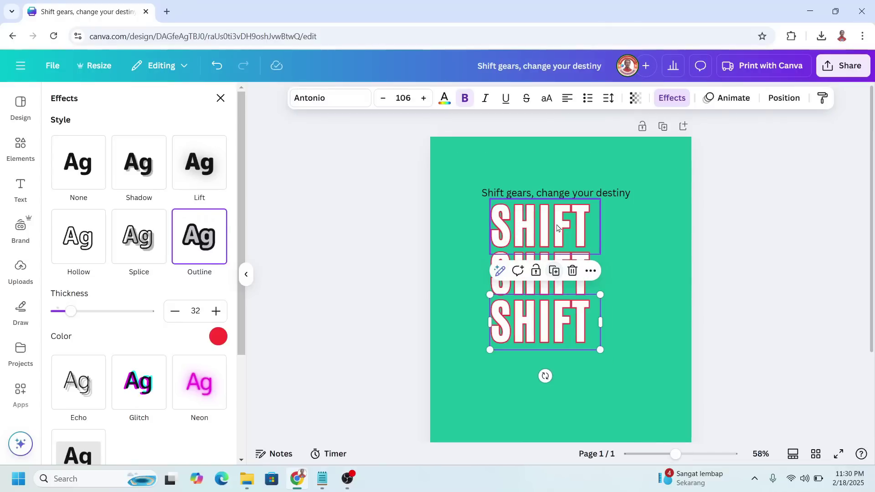
{"action": "left_click", "coordinate": [556, 272]}
{"action": "left_click", "coordinate": [555, 318]}
{"action": "scroll", "coordinate": [616, 316], "scroll_direction": "down", "scroll_amount": 1}
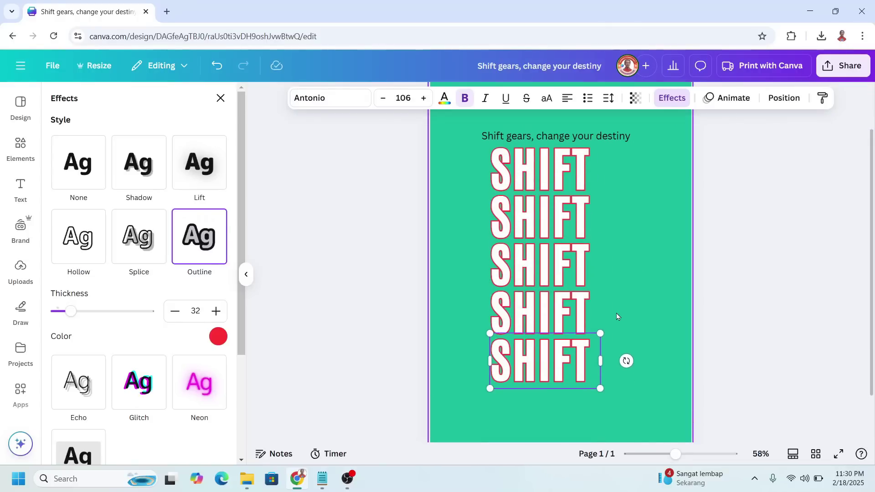
Retype the copies as GEARS, CHANGE, YOUR, DESTINY and widen their boxes to fit.
{"action": "left_click", "coordinate": [527, 213]}
{"action": "left_click", "coordinate": [527, 211]}
{"action": "type", "text": "GEARS"}
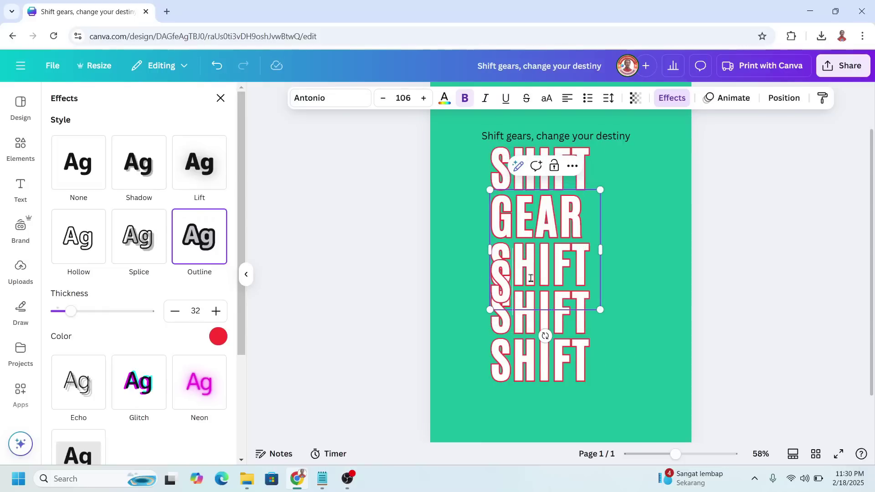
{"action": "left_click_drag", "start_coordinate": [602, 249], "coordinate": [613, 250]}
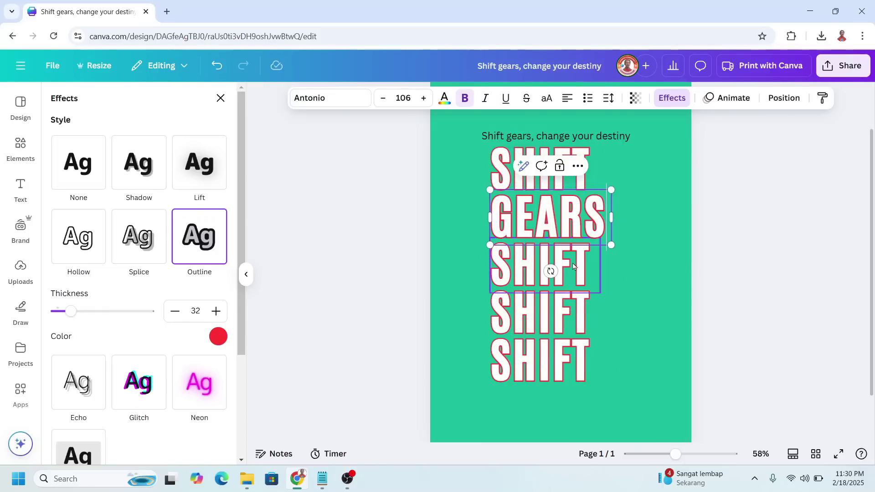
{"action": "left_click_drag", "start_coordinate": [624, 297], "coordinate": [629, 297]}
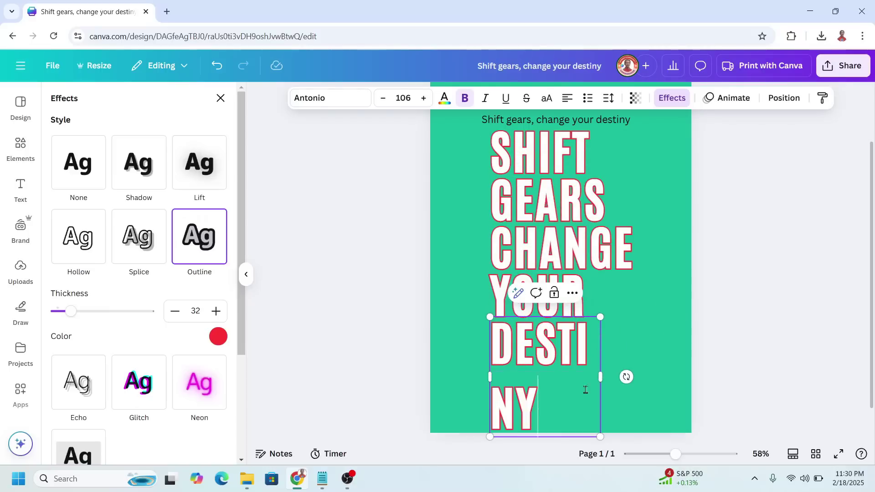
{"action": "left_click", "coordinate": [677, 386]}
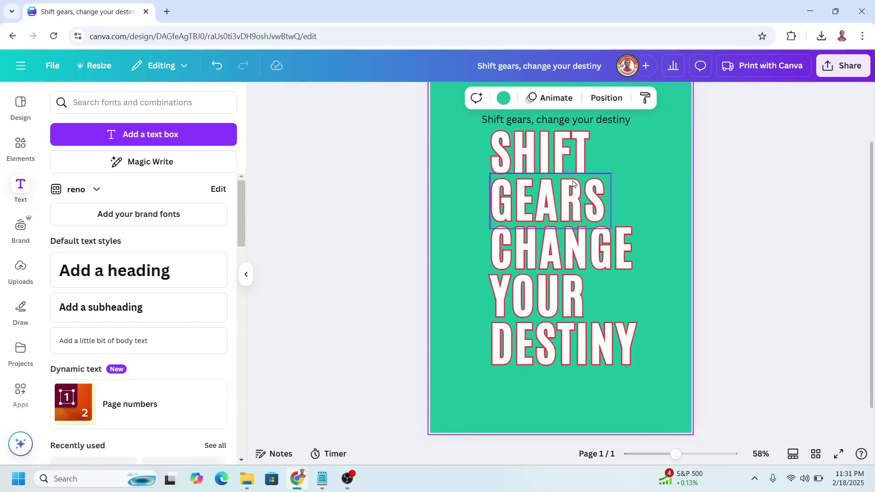
{"action": "left_click", "coordinate": [611, 220]}
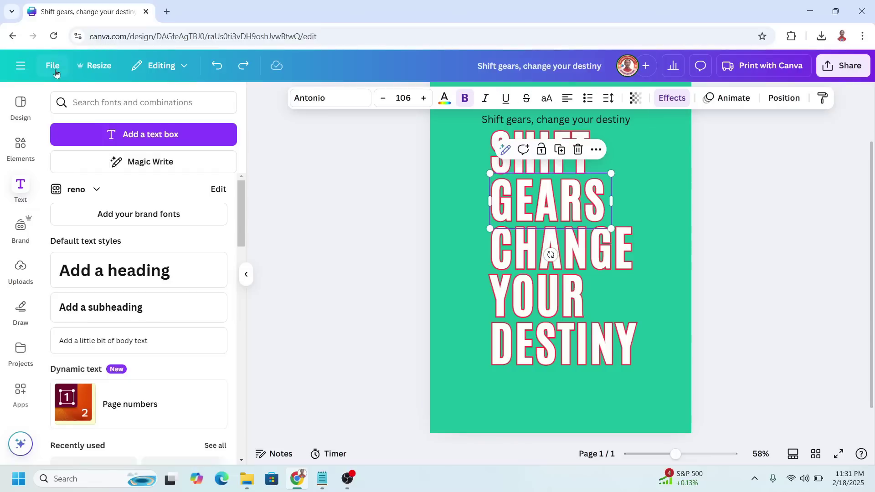
Show rulers, add a vertical guide at about 121, and shrink GEARS, CHANGE and DESTINY to it.
{"action": "left_click", "coordinate": [53, 66]}
{"action": "mouse_move", "coordinate": [103, 200]}
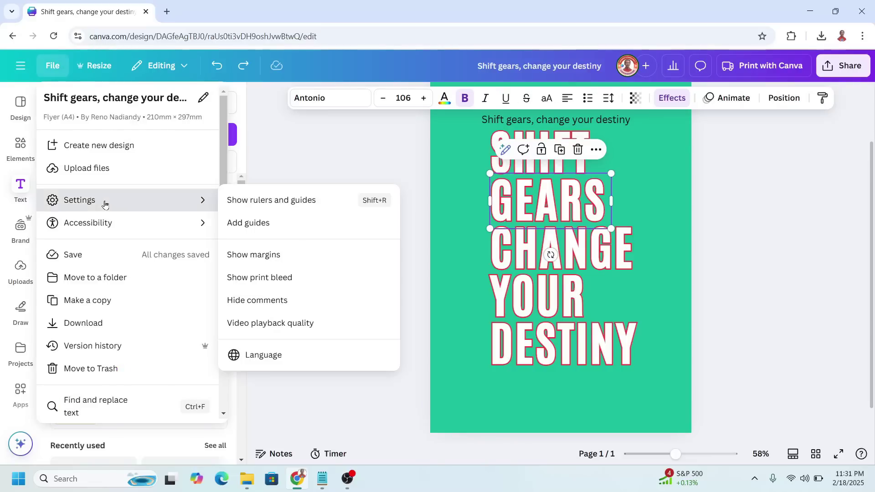
{"action": "left_click", "coordinate": [280, 204]}
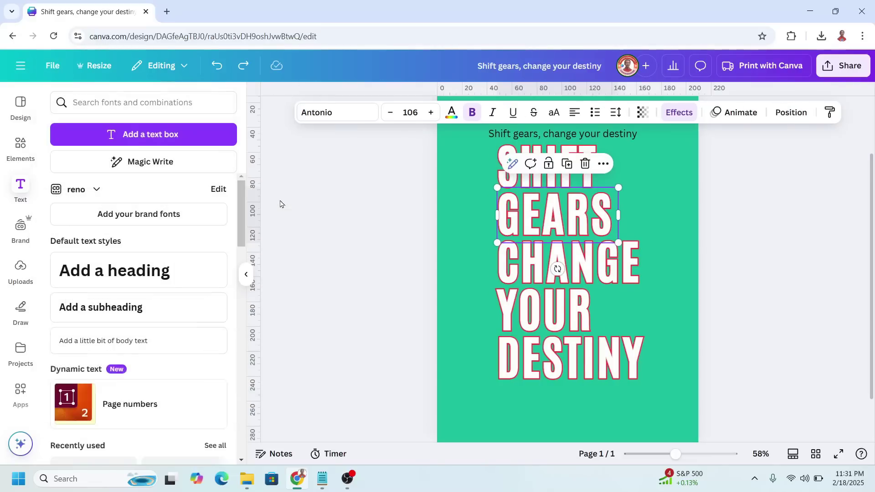
{"action": "left_click_drag", "start_coordinate": [256, 215], "coordinate": [598, 194]}
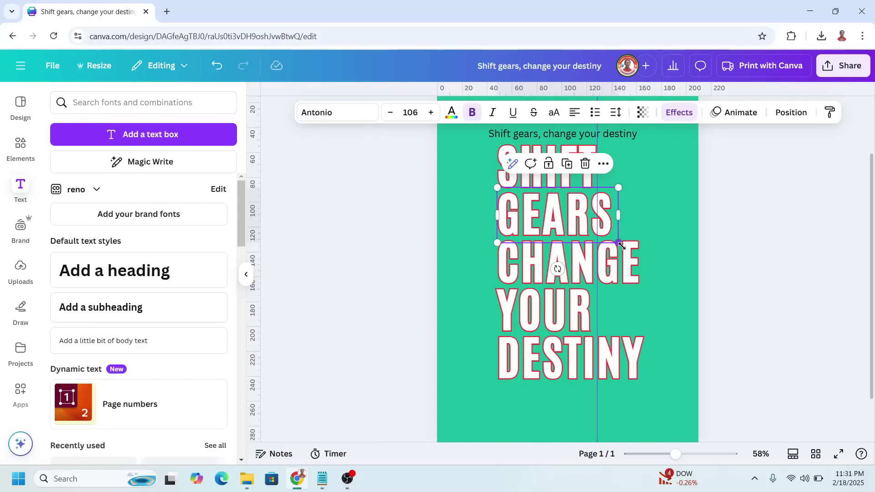
{"action": "left_click_drag", "start_coordinate": [619, 244], "coordinate": [604, 236]}
{"action": "left_click", "coordinate": [628, 272]}
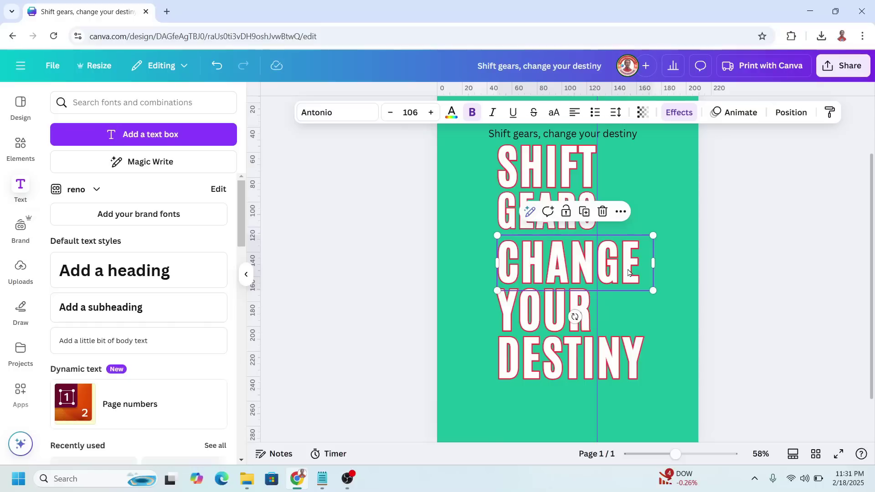
{"action": "left_click_drag", "start_coordinate": [652, 292], "coordinate": [610, 270]}
{"action": "left_click", "coordinate": [588, 315]}
{"action": "left_click", "coordinate": [553, 365]}
{"action": "left_click_drag", "start_coordinate": [644, 382], "coordinate": [616, 364]}
Add a second vertical guide at about 48 and tighten the stack, moving CHANGE and YOUR up.
{"action": "left_click_drag", "start_coordinate": [256, 228], "coordinate": [498, 220]}
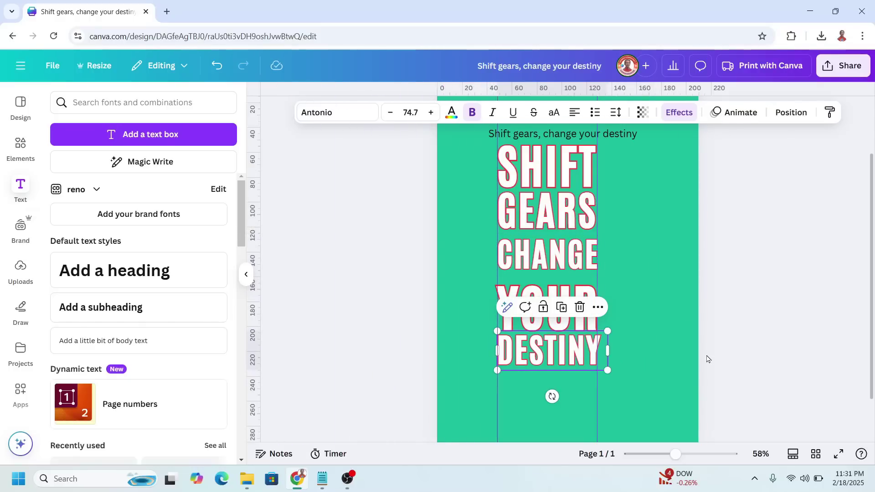
{"action": "left_click", "coordinate": [666, 330]}
{"action": "left_click", "coordinate": [691, 463]}
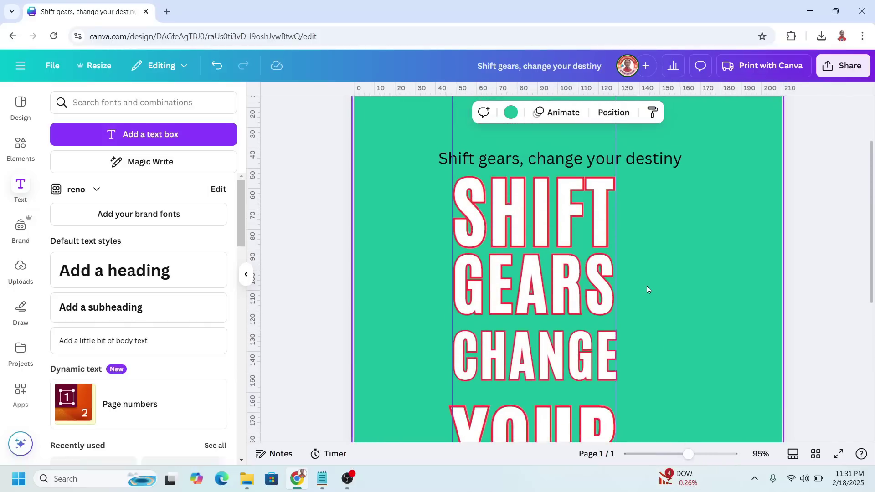
{"action": "left_click", "coordinate": [549, 358]}
{"action": "left_click_drag", "start_coordinate": [548, 358], "coordinate": [548, 346]}
{"action": "left_click_drag", "start_coordinate": [541, 427], "coordinate": [542, 394]}
{"action": "scroll", "coordinate": [542, 320], "scroll_direction": "down", "scroll_amount": 3}
{"action": "left_click", "coordinate": [537, 324]}
{"action": "left_click_drag", "start_coordinate": [635, 358], "coordinate": [628, 348]}
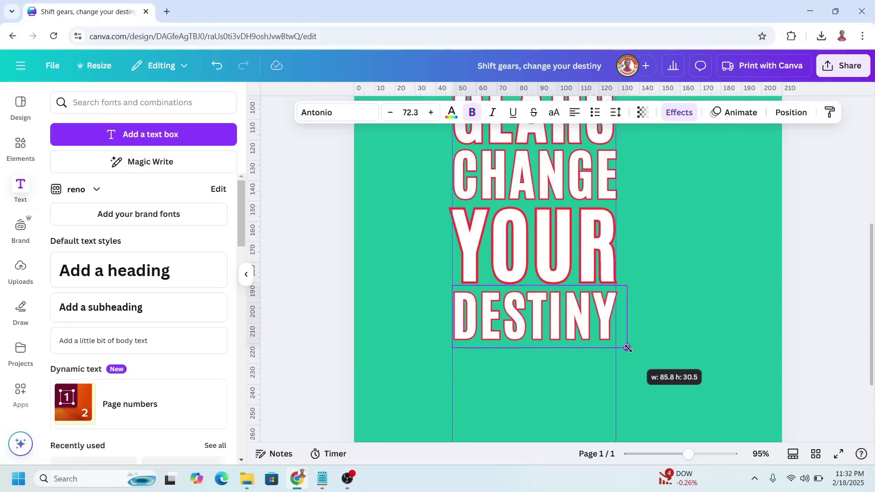
{"action": "left_click", "coordinate": [635, 348]}
{"action": "scroll", "coordinate": [636, 349], "scroll_direction": "down", "scroll_amount": 5}
{"action": "left_click", "coordinate": [602, 167]}
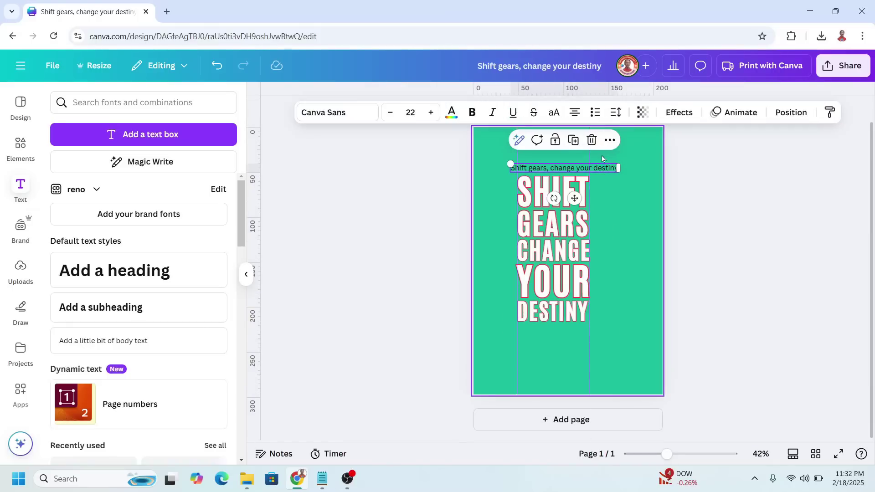
Delete the caption, add a horizontal guide at about 107, and rotate all five headline lines diagonally.
{"action": "key", "text": "Delete"}
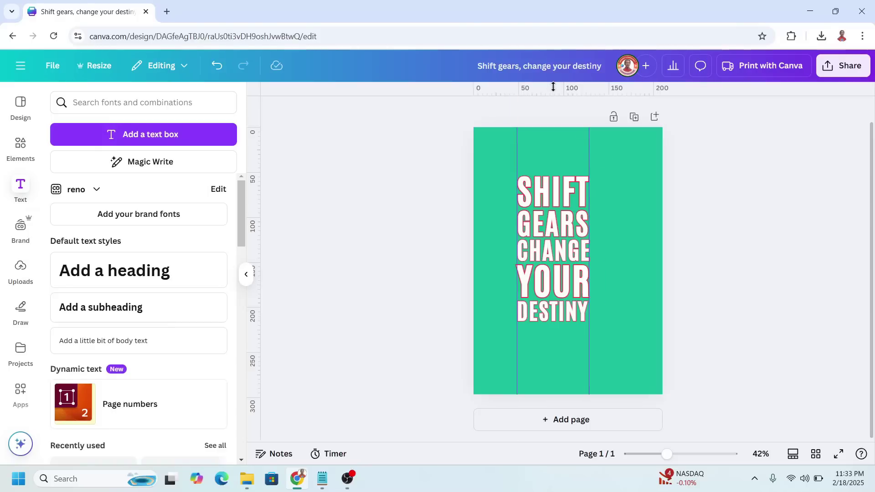
{"action": "left_click_drag", "start_coordinate": [553, 86], "coordinate": [553, 226]}
{"action": "left_click_drag", "start_coordinate": [629, 338], "coordinate": [494, 157]}
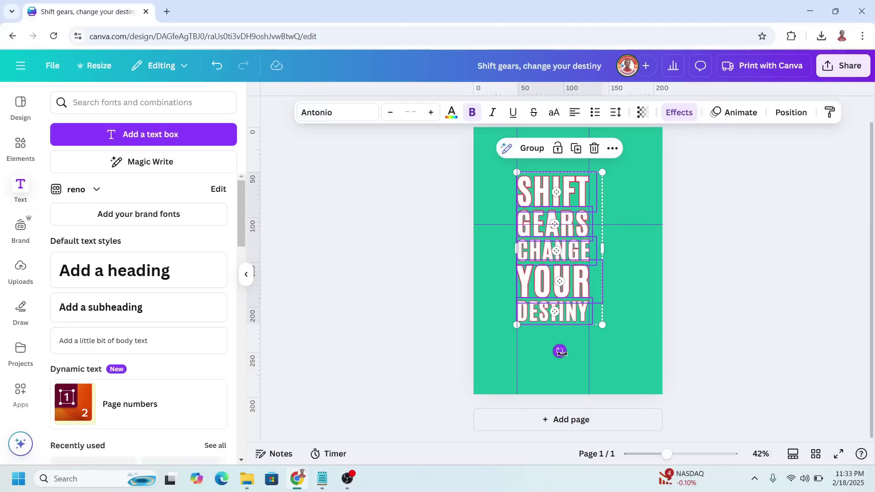
{"action": "left_click_drag", "start_coordinate": [561, 352], "coordinate": [481, 306]}
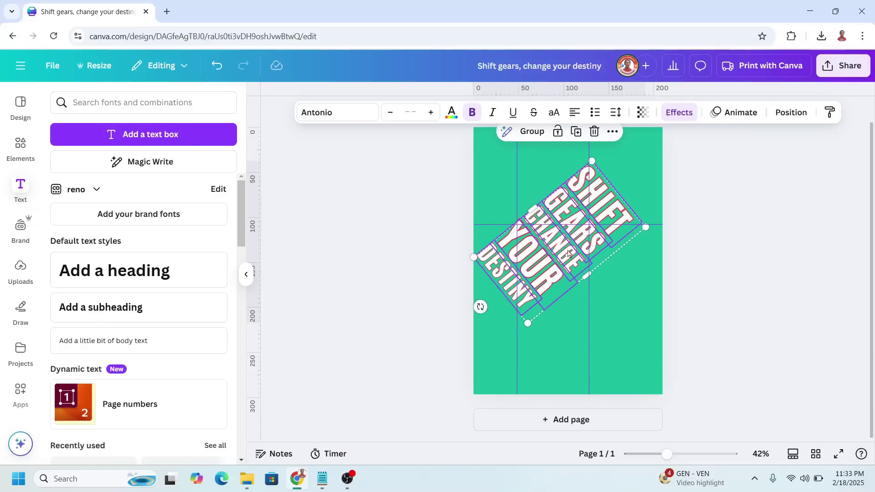
Download the selected rotated headline as a PNG, then add a new blank page.
{"action": "right_click", "coordinate": [560, 252]}
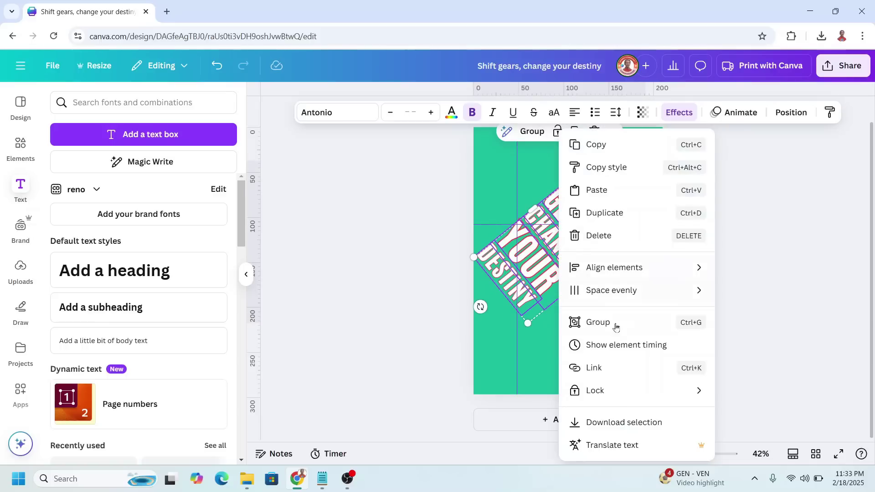
{"action": "left_click", "coordinate": [637, 423]}
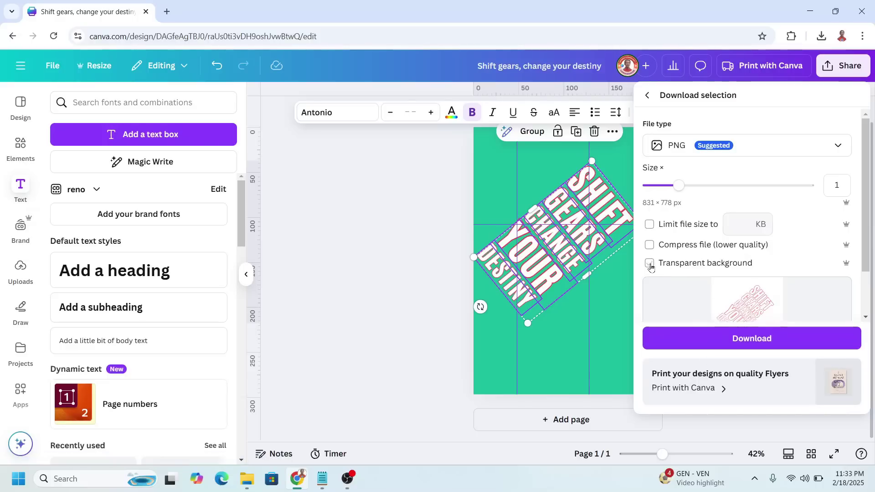
{"action": "left_click", "coordinate": [755, 337]}
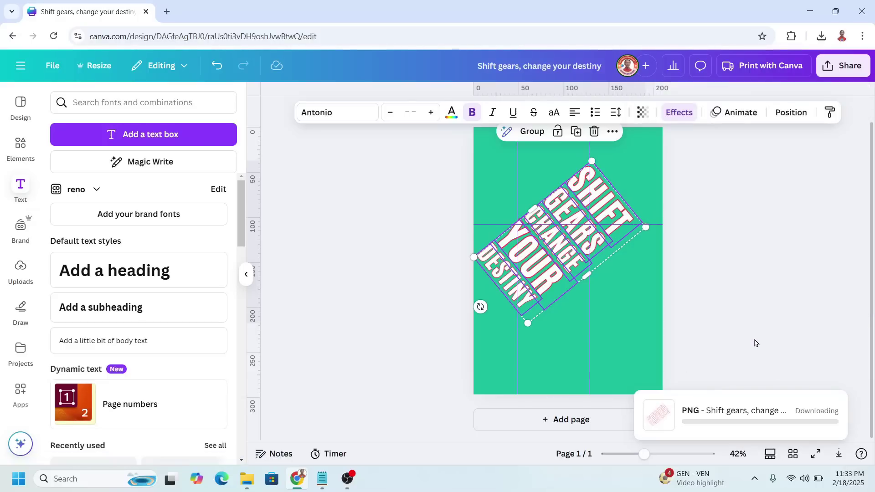
{"action": "left_click", "coordinate": [688, 219]}
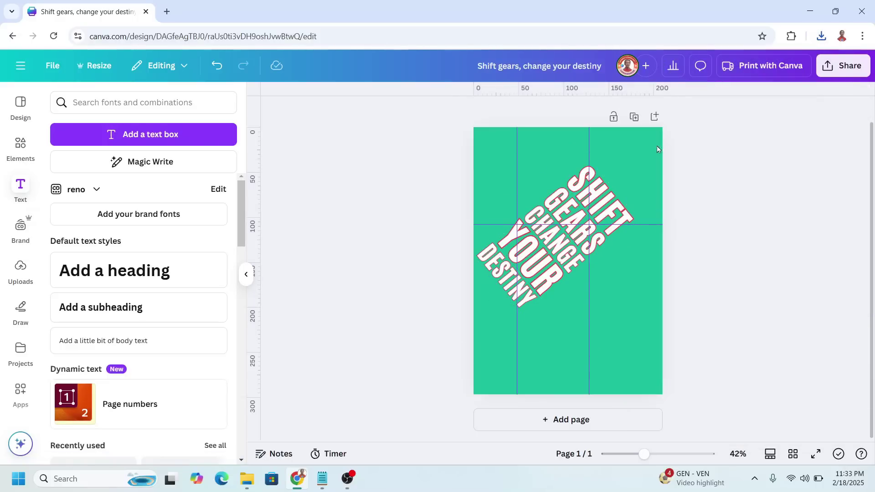
{"action": "left_click", "coordinate": [655, 118]}
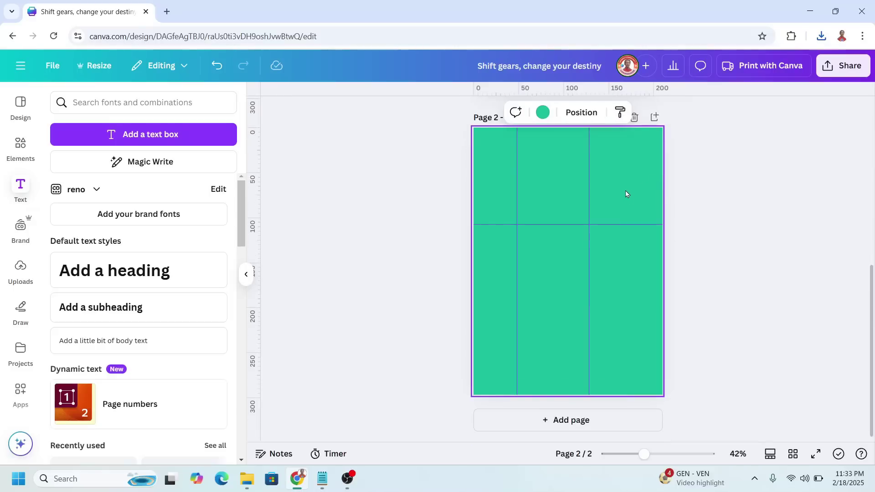
Set the second page's background to dark navy.
{"action": "left_click", "coordinate": [543, 112]}
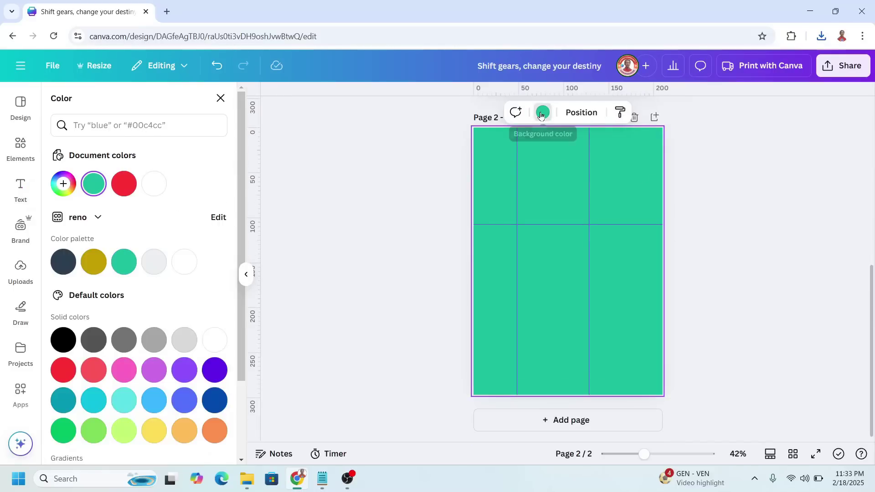
{"action": "left_click", "coordinate": [63, 261]}
{"action": "left_click", "coordinate": [705, 176]}
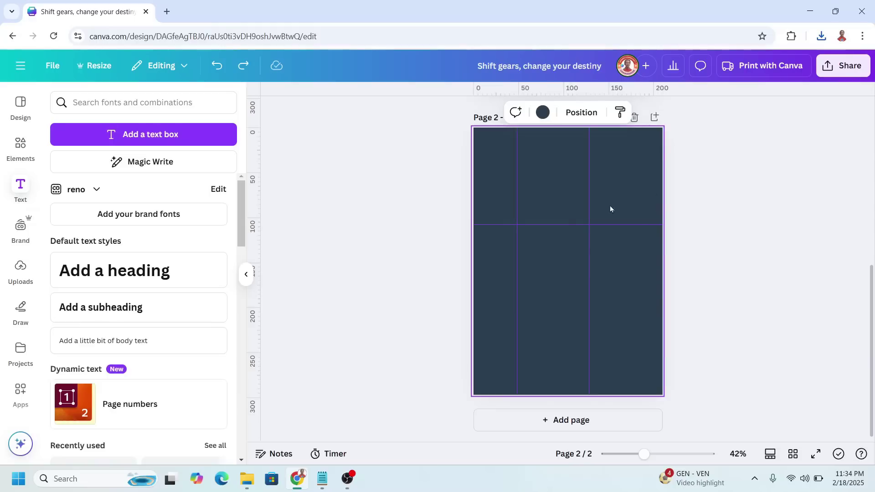
Clear all guides from the design via the file settings.
{"action": "left_click", "coordinate": [52, 66]}
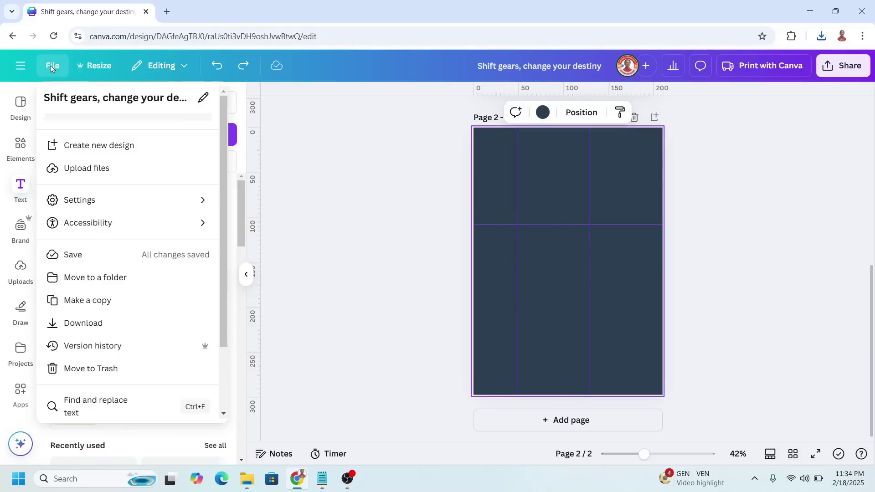
{"action": "mouse_move", "coordinate": [104, 204]}
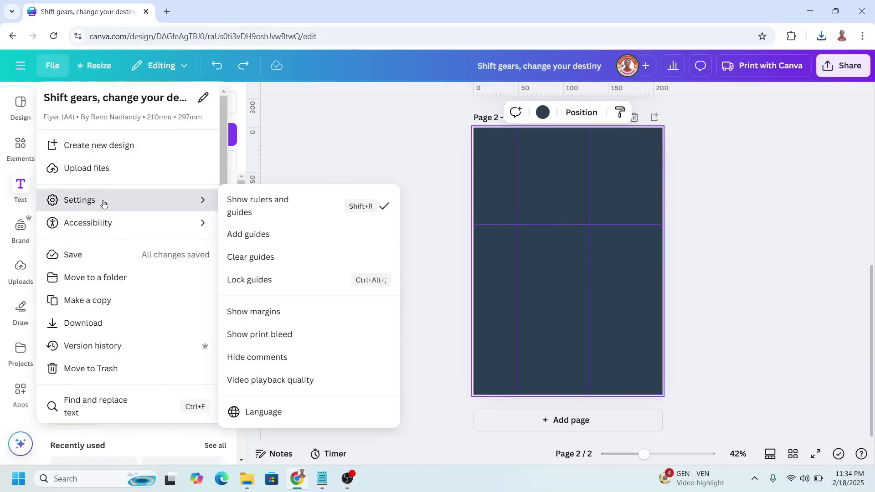
{"action": "left_click", "coordinate": [281, 262]}
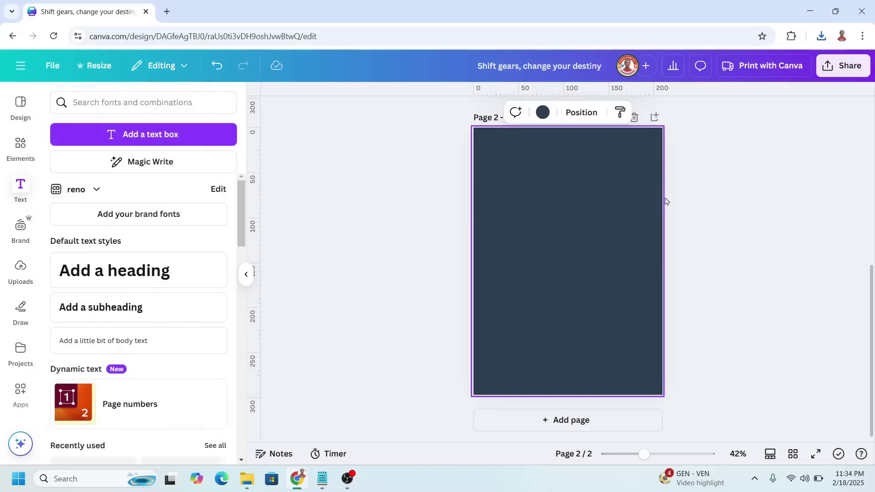
Place the exported headline PNG on page 2, rotated upright and centred.
{"action": "left_click", "coordinate": [823, 37]}
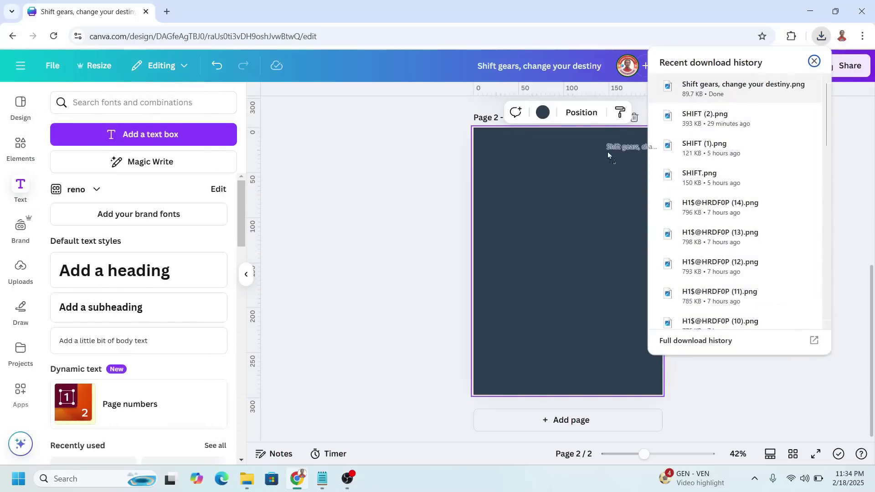
{"action": "key", "text": "ctrl+v"}
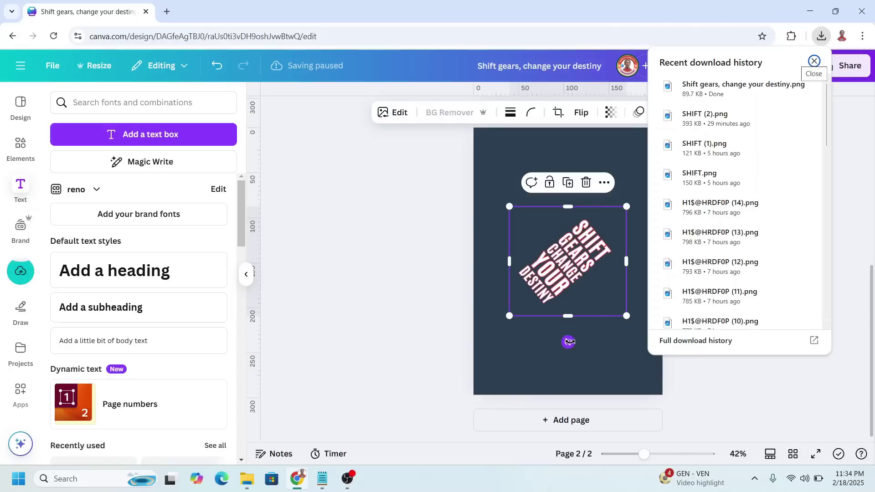
{"action": "left_click", "coordinate": [603, 359]}
{"action": "left_click", "coordinate": [568, 309]}
{"action": "left_click_drag", "start_coordinate": [568, 342], "coordinate": [782, 259]}
{"action": "scroll", "coordinate": [613, 398], "scroll_direction": "down", "scroll_amount": 1}
{"action": "left_click_drag", "start_coordinate": [640, 280], "coordinate": [577, 249]}
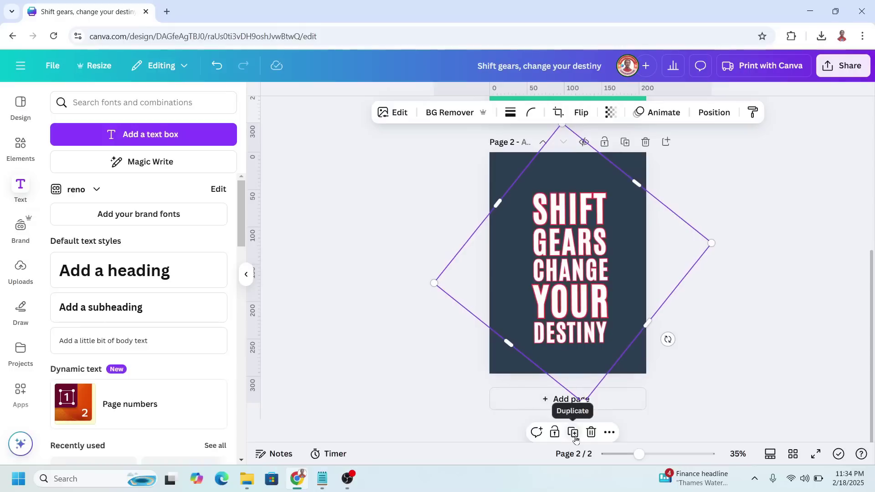
Duplicate the headline image twice and align both copies exactly over the original.
{"action": "left_click", "coordinate": [573, 438]}
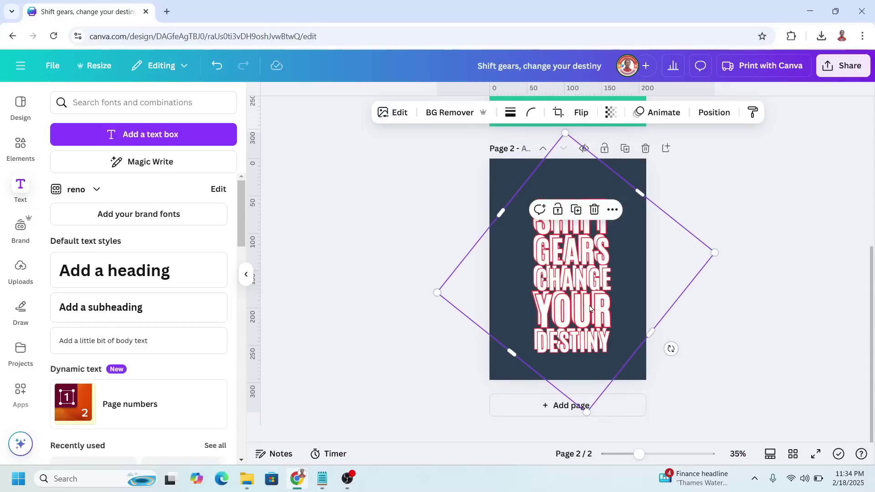
{"action": "left_click_drag", "start_coordinate": [595, 308], "coordinate": [588, 270]}
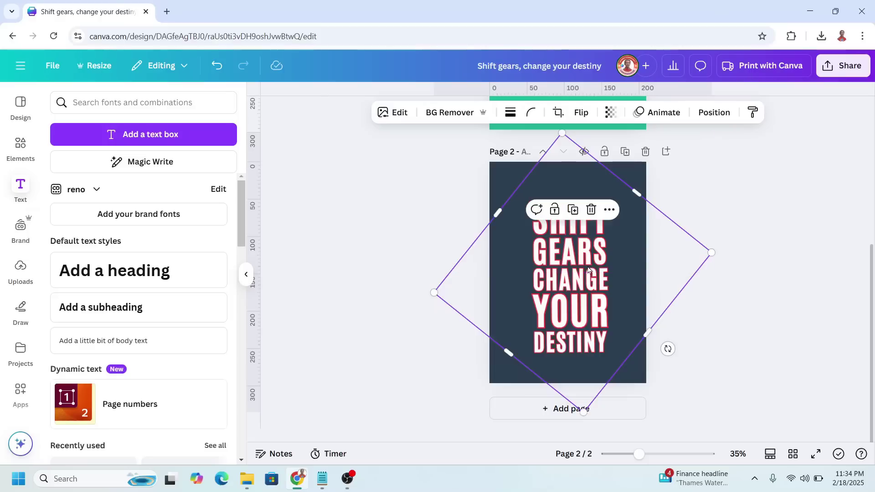
{"action": "left_click", "coordinate": [573, 210]}
{"action": "mouse_move", "coordinate": [578, 241]}
{"action": "left_mouse_down"}
{"action": "mouse_move", "coordinate": [573, 253]}
{"action": "mouse_move", "coordinate": [572, 246]}
{"action": "left_mouse_up"}
{"action": "left_click_drag", "start_coordinate": [639, 454], "coordinate": [656, 453]}
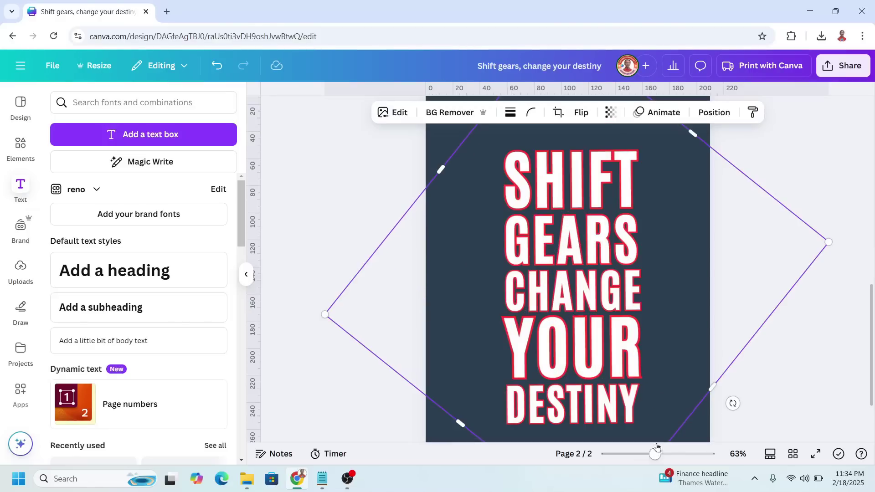
Using the layers list, squeeze the first large diamond frame into a thin diagonal strip.
{"action": "left_click", "coordinate": [715, 112]}
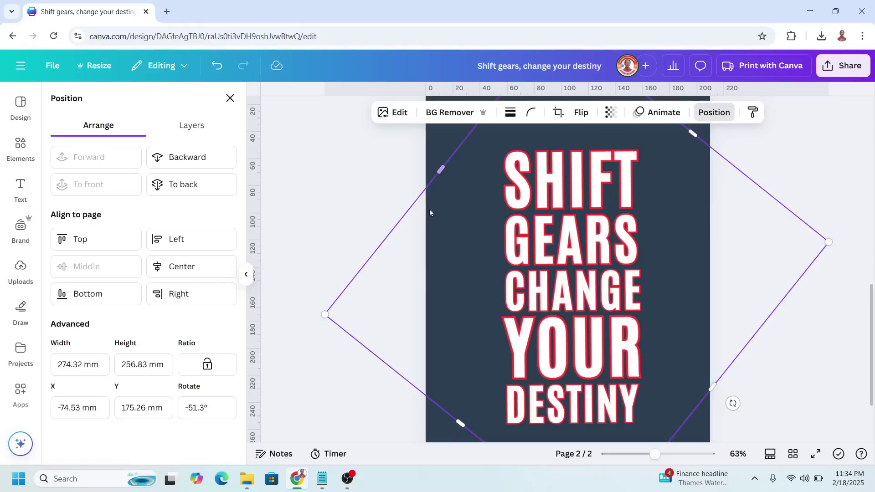
{"action": "left_click", "coordinate": [200, 128]}
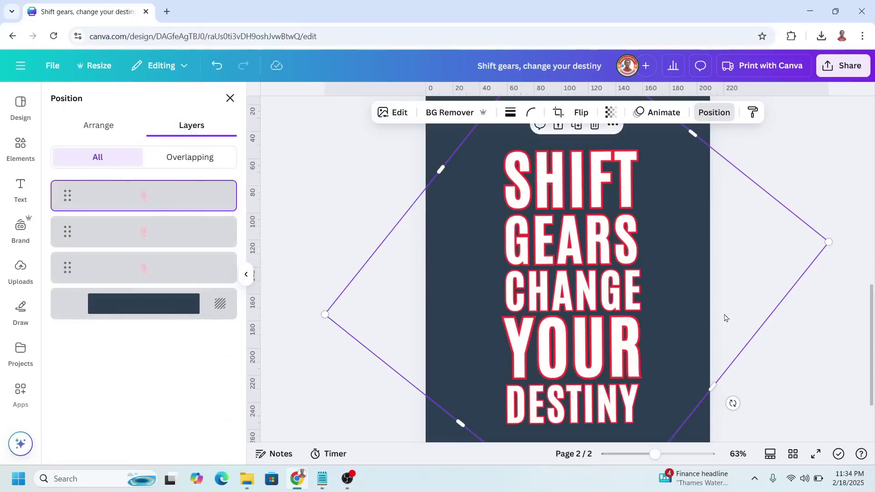
{"action": "left_click_drag", "start_coordinate": [715, 388], "coordinate": [561, 266]}
{"action": "left_click", "coordinate": [170, 233]}
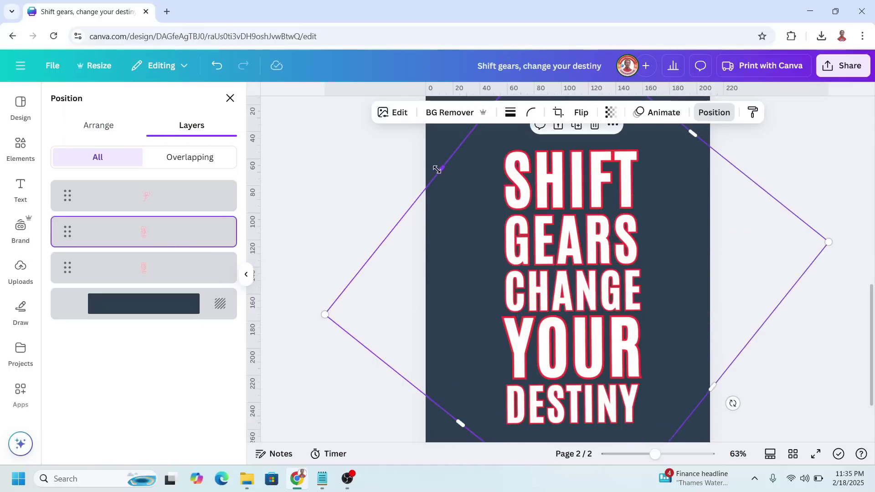
{"action": "left_click_drag", "start_coordinate": [440, 168], "coordinate": [598, 298]}
{"action": "left_click_drag", "start_coordinate": [598, 298], "coordinate": [599, 298]}
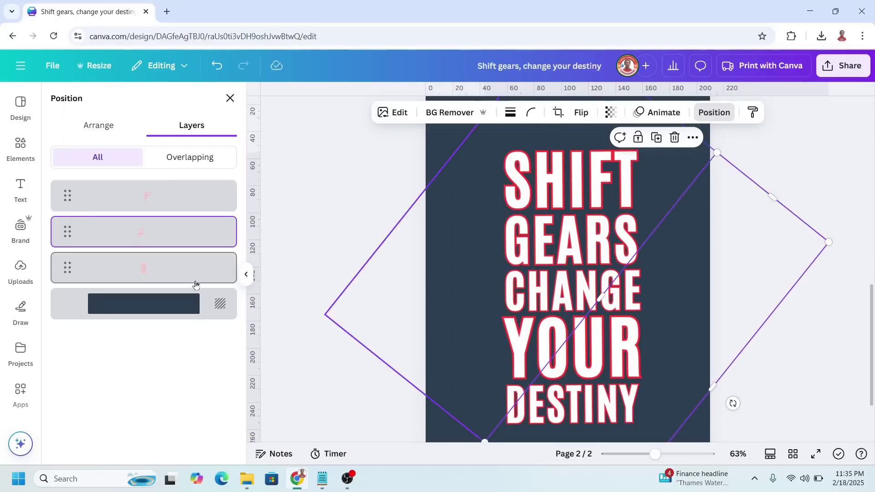
Squeeze the second diamond frame into a thin diagonal bar, check it zoomed in, and undo the stray change.
{"action": "left_click", "coordinate": [458, 259]}
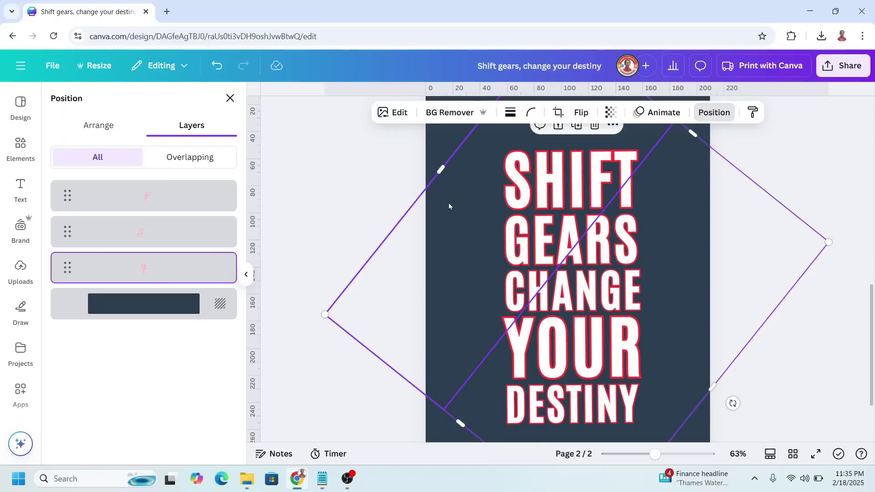
{"action": "left_click_drag", "start_coordinate": [440, 170], "coordinate": [560, 269]}
{"action": "left_click_drag", "start_coordinate": [714, 387], "coordinate": [598, 295]}
{"action": "left_click", "coordinate": [684, 454]}
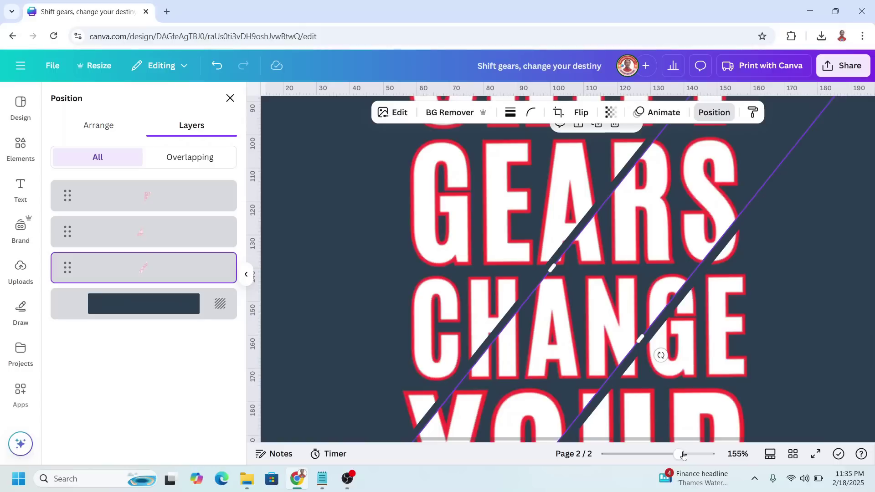
{"action": "left_click", "coordinate": [655, 454]}
{"action": "key", "text": "ctrl+z"}
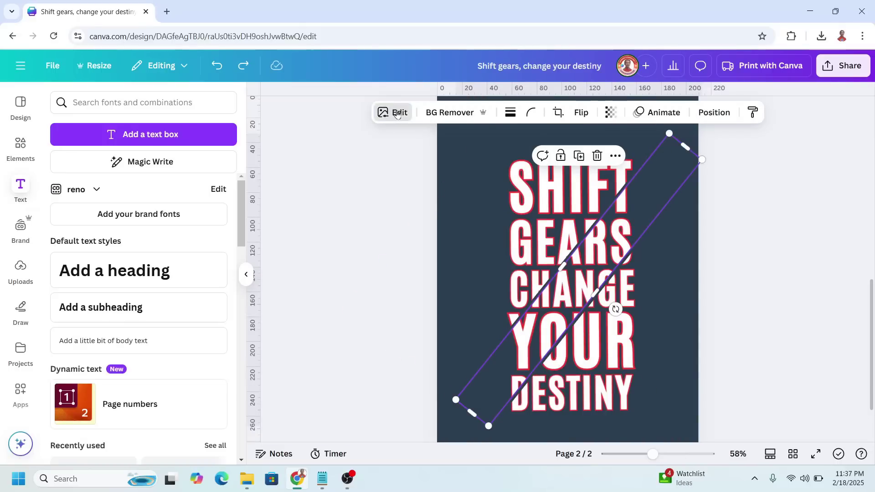
Give the strip image a custom duotone with #FFFFFF shadows and #E80000 red highlights.
{"action": "left_click", "coordinate": [397, 114]}
{"action": "left_click", "coordinate": [140, 407]}
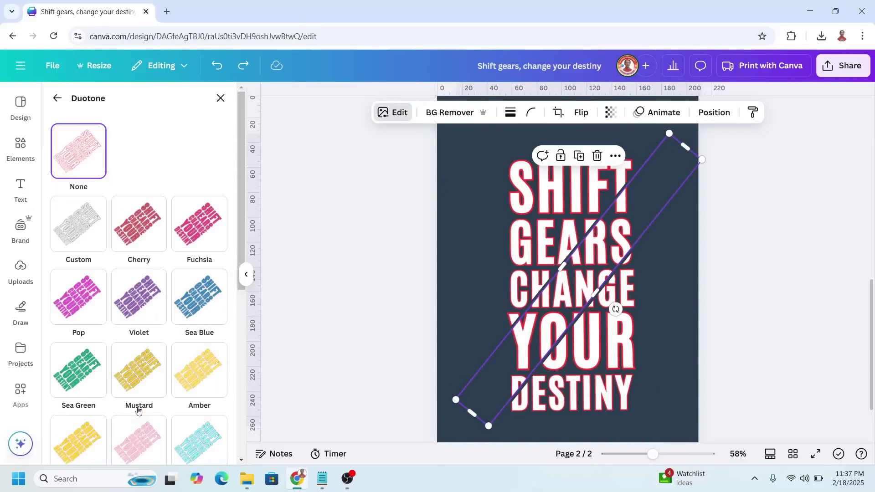
{"action": "left_click", "coordinate": [79, 228]}
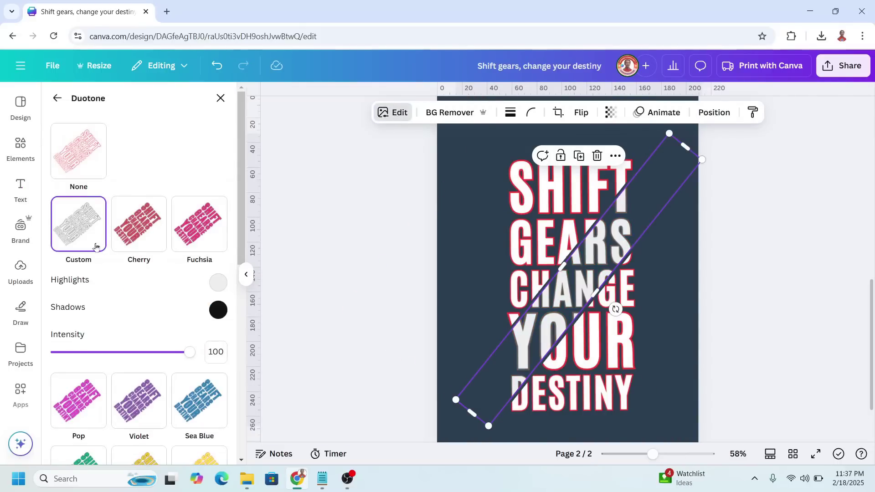
{"action": "left_click", "coordinate": [217, 312]}
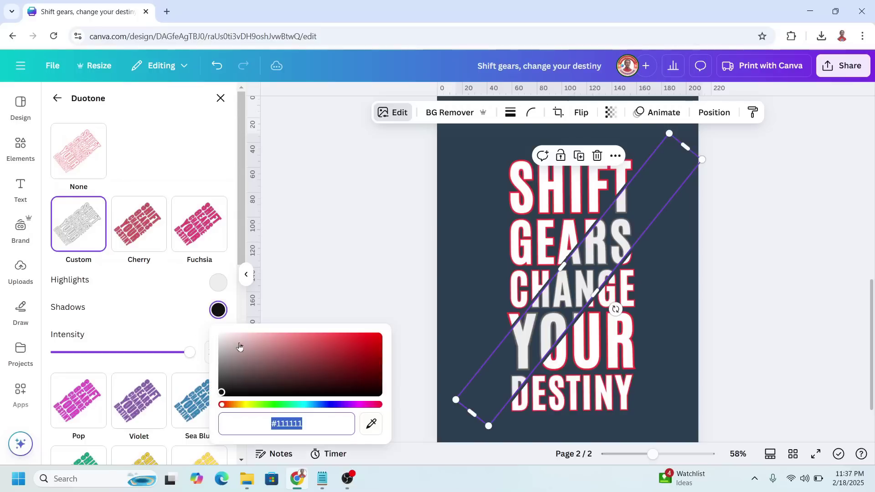
{"action": "left_click_drag", "start_coordinate": [246, 357], "coordinate": [207, 333]}
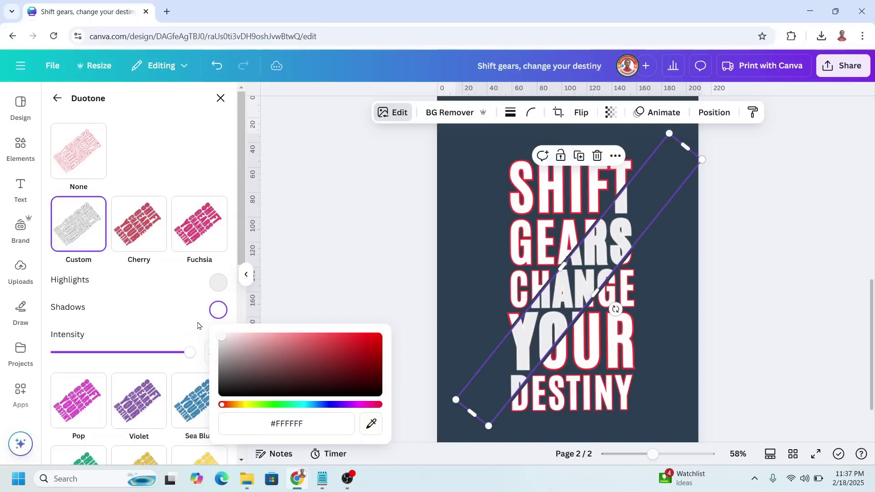
{"action": "left_click", "coordinate": [218, 284]}
{"action": "left_click_drag", "start_coordinate": [343, 331], "coordinate": [395, 316]}
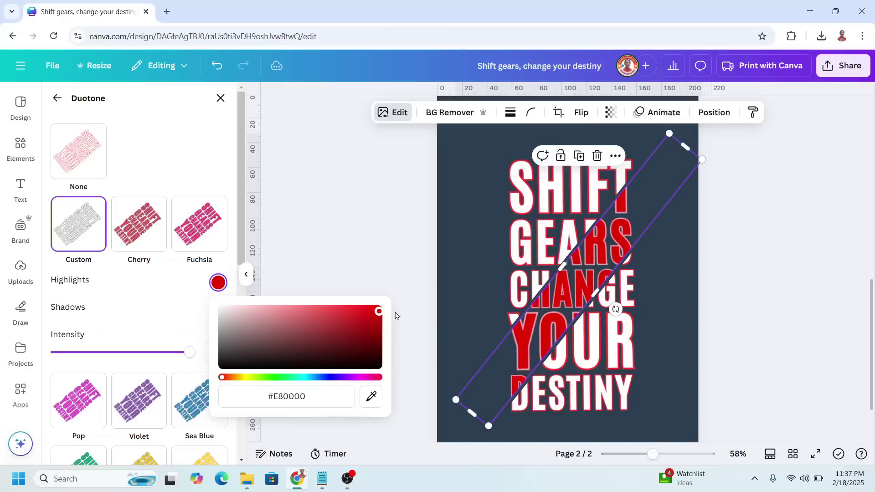
{"action": "left_click", "coordinate": [57, 98]}
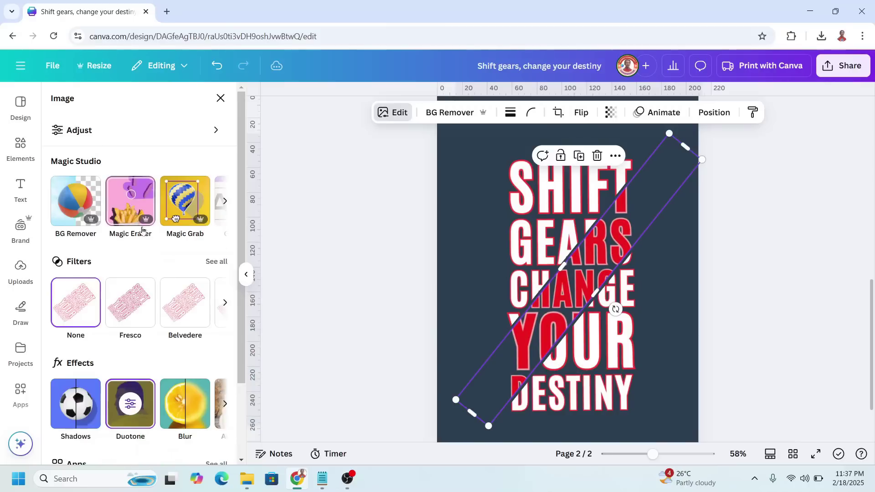
Apply the Minced slice effect to the red lettering with offset 0.01, count 25, position 0.
{"action": "scroll", "coordinate": [176, 301], "scroll_direction": "down", "scroll_amount": 2}
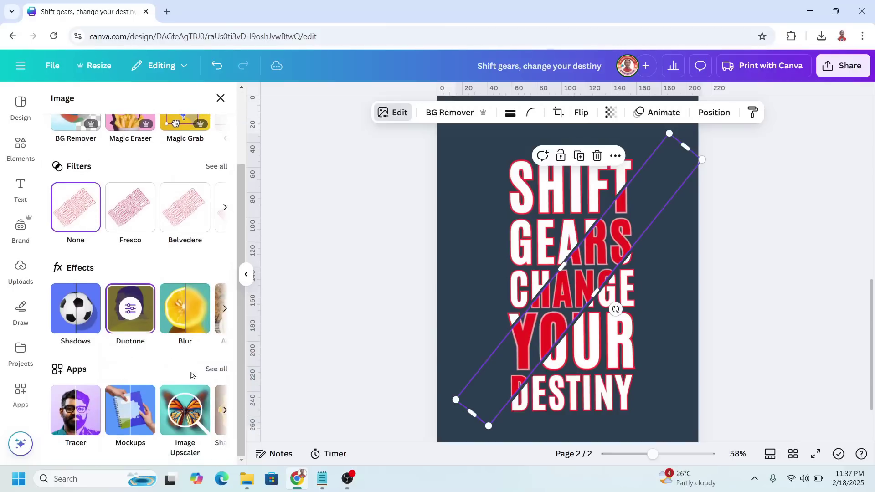
{"action": "left_click", "coordinate": [217, 369]}
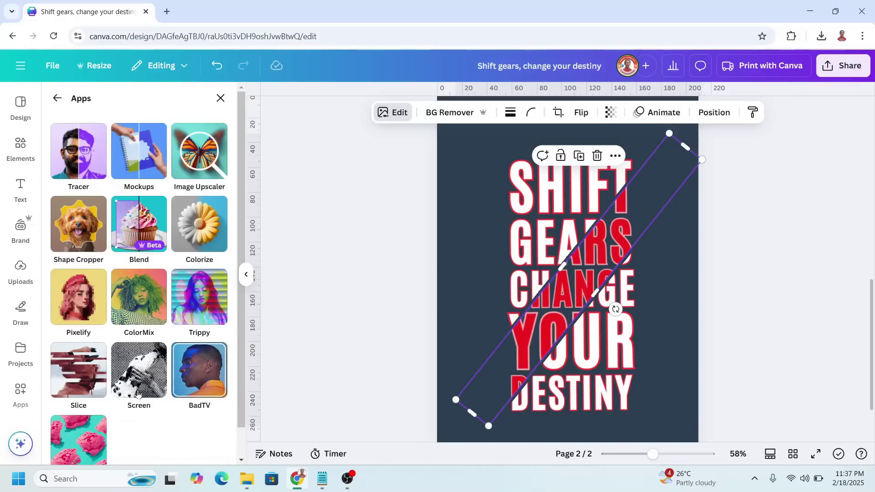
{"action": "left_click", "coordinate": [83, 367]}
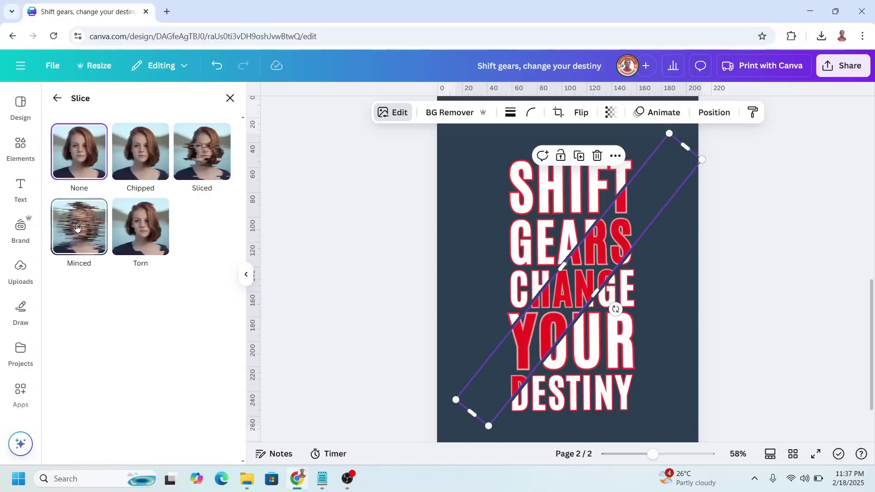
{"action": "left_click", "coordinate": [76, 227]}
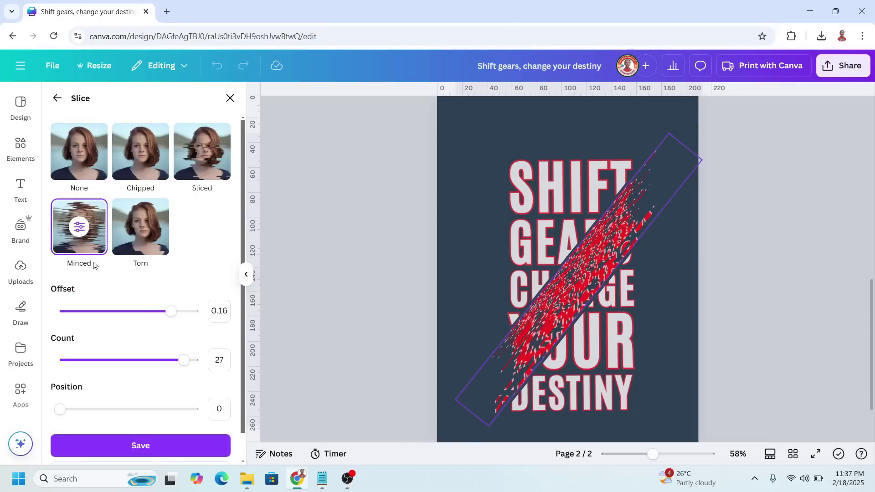
{"action": "left_click_drag", "start_coordinate": [171, 314], "coordinate": [67, 328]}
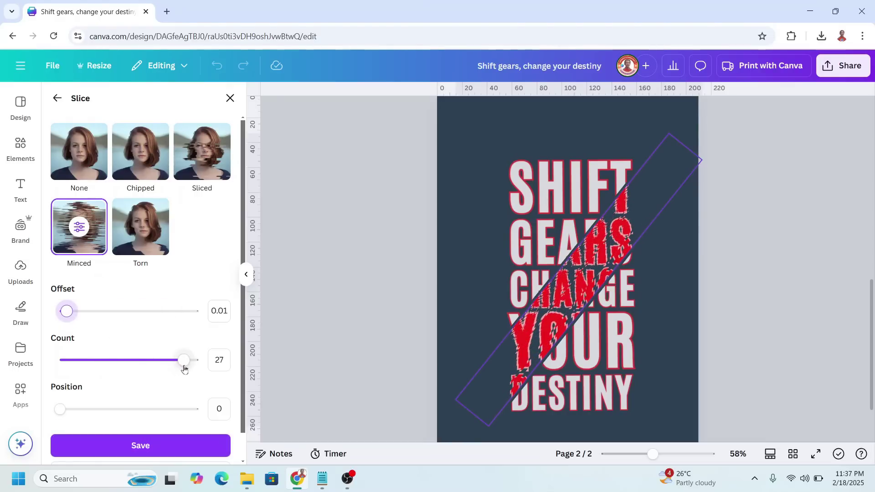
{"action": "mouse_move", "coordinate": [180, 369]}
{"action": "left_mouse_down"}
{"action": "mouse_move", "coordinate": [122, 381]}
{"action": "mouse_move", "coordinate": [169, 375]}
{"action": "left_mouse_up"}
{"action": "mouse_move", "coordinate": [68, 413]}
{"action": "left_mouse_down"}
{"action": "mouse_move", "coordinate": [74, 409]}
{"action": "mouse_move", "coordinate": [58, 410]}
{"action": "left_mouse_up"}
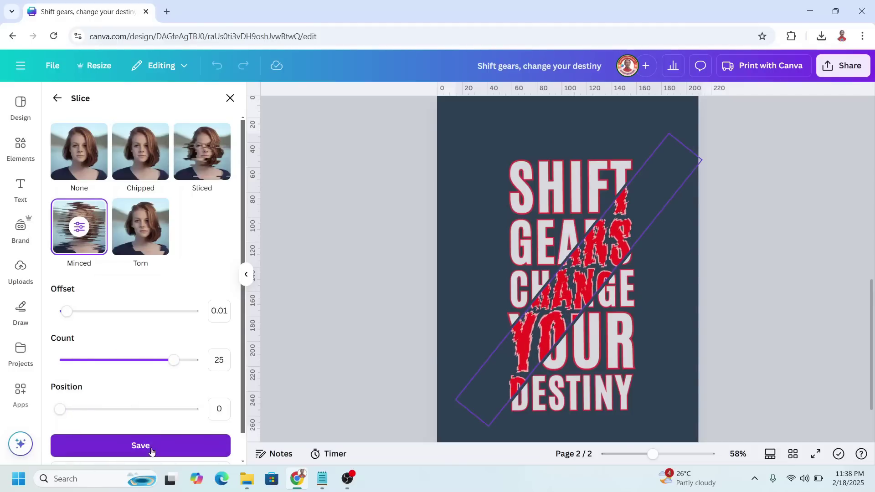
{"action": "left_click", "coordinate": [152, 450]}
Add the red top-view sedan graphic from Recently used elements to the page.
{"action": "left_click", "coordinate": [17, 147]}
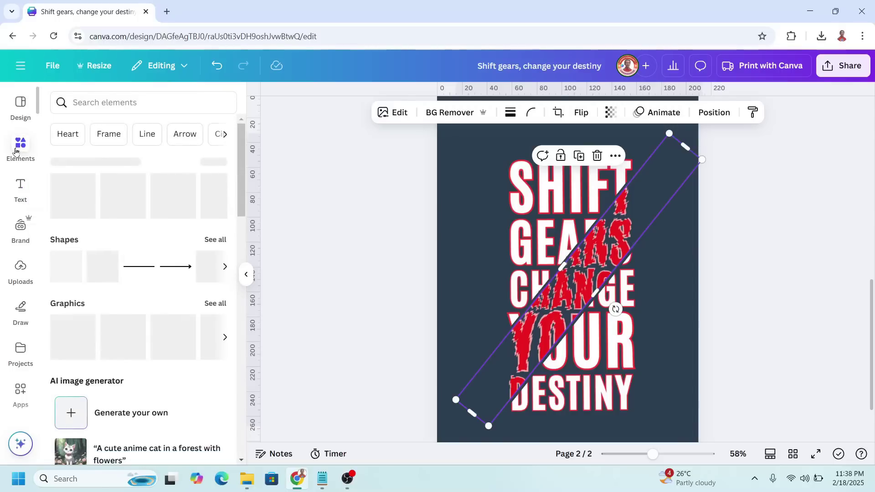
{"action": "left_click", "coordinate": [86, 184]}
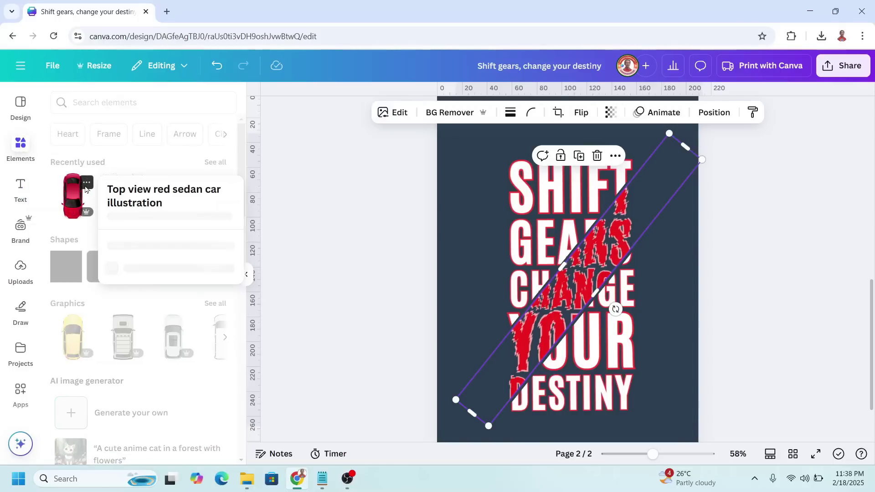
{"action": "left_click", "coordinate": [68, 199]}
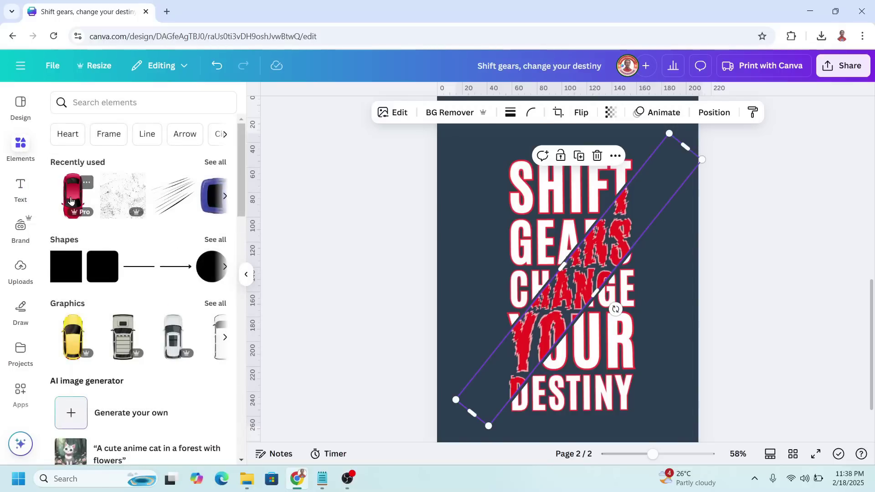
{"action": "left_click", "coordinate": [72, 196]}
Shrink the car, rotate it to about -140° and place it at the strip's top beside SHIFT.
{"action": "left_click_drag", "start_coordinate": [640, 171], "coordinate": [548, 332]}
{"action": "left_click_drag", "start_coordinate": [520, 379], "coordinate": [568, 299]}
{"action": "left_click_drag", "start_coordinate": [560, 349], "coordinate": [615, 241]}
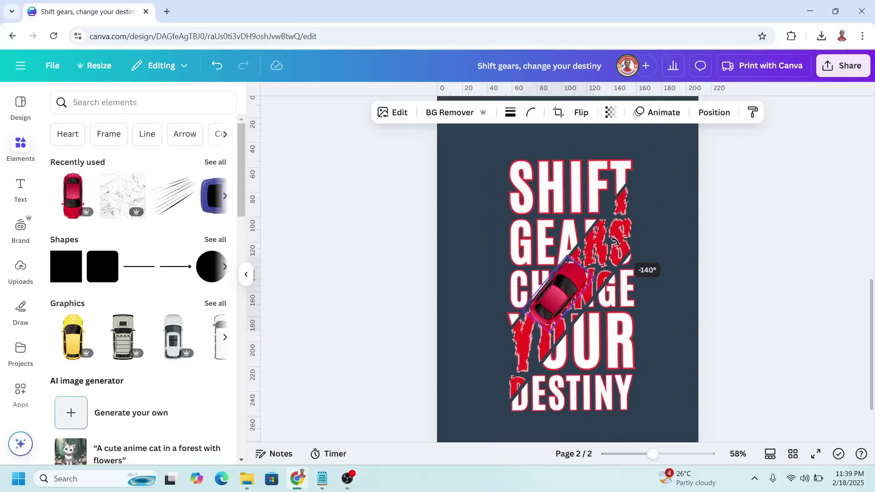
{"action": "left_click_drag", "start_coordinate": [563, 289], "coordinate": [651, 183]}
{"action": "left_click_drag", "start_coordinate": [636, 223], "coordinate": [717, 201]}
Select the car together with the diagonal strips and nudge them slightly up-left.
{"action": "scroll", "coordinate": [718, 202], "scroll_direction": "up", "scroll_amount": 5}
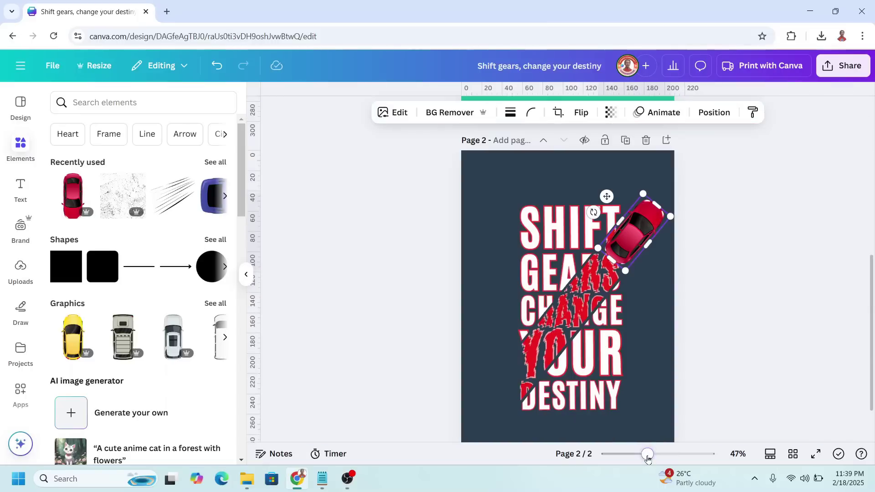
{"action": "scroll", "coordinate": [523, 214], "scroll_direction": "down", "scroll_amount": 5}
{"action": "left_click_drag", "start_coordinate": [523, 214], "coordinate": [684, 408]}
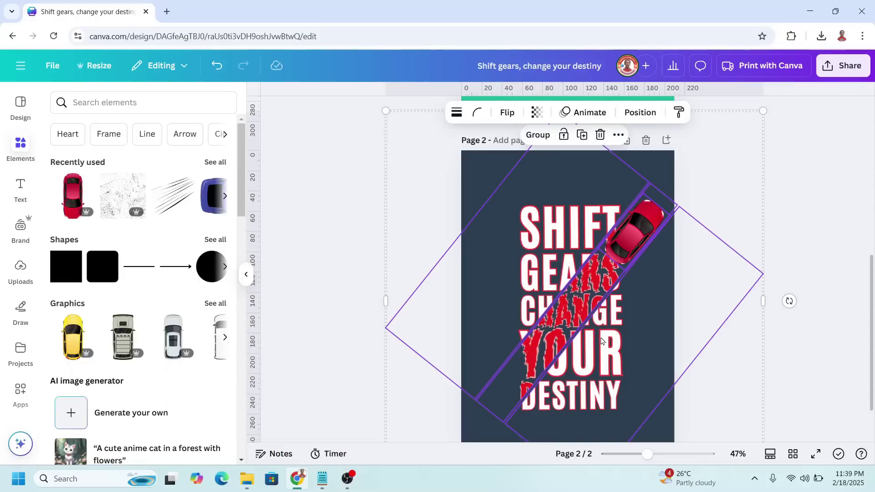
{"action": "left_click_drag", "start_coordinate": [602, 341], "coordinate": [600, 337]}
{"action": "left_click", "coordinate": [770, 196]}
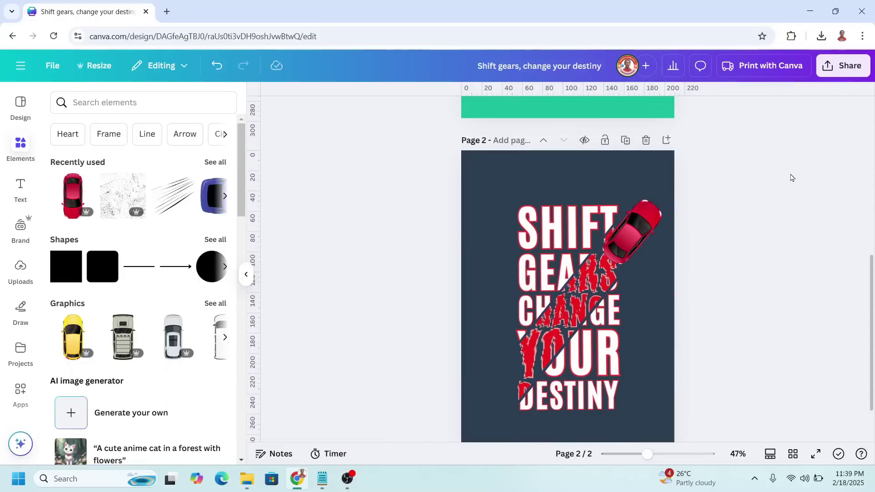
Download only Page 2 as a PNG with a transparent background, leaving Page 1 out.
{"action": "left_click", "coordinate": [844, 66]}
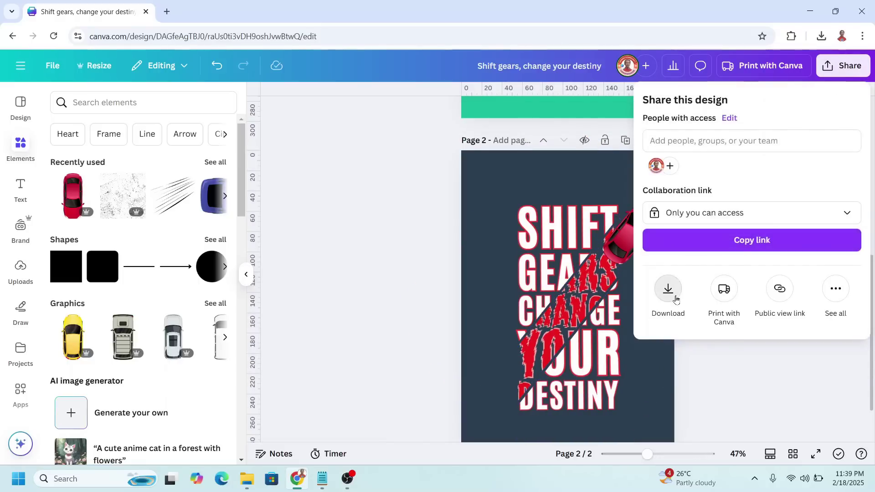
{"action": "left_click", "coordinate": [668, 289]}
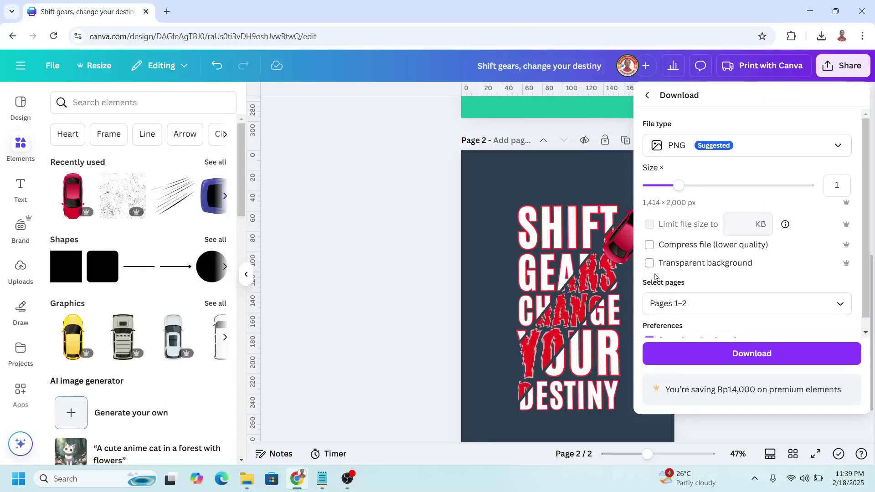
{"action": "left_click", "coordinate": [838, 304]}
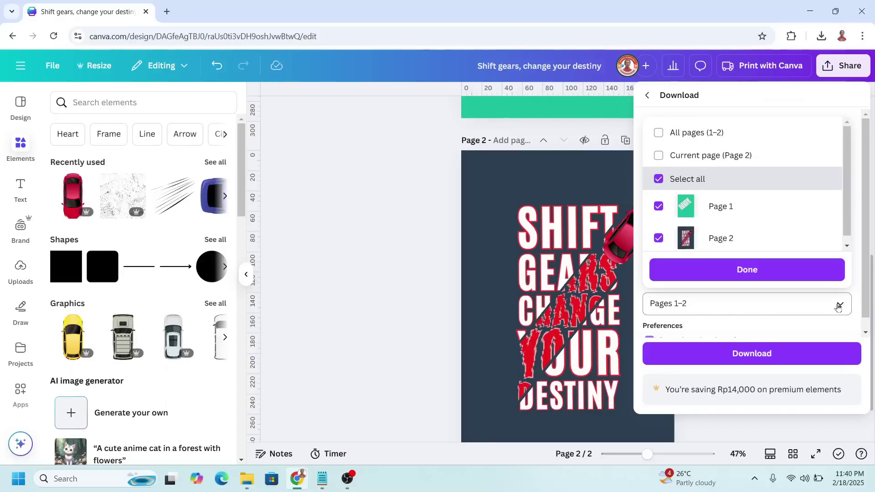
{"action": "left_click", "coordinate": [658, 204]}
{"action": "left_click", "coordinate": [738, 270]}
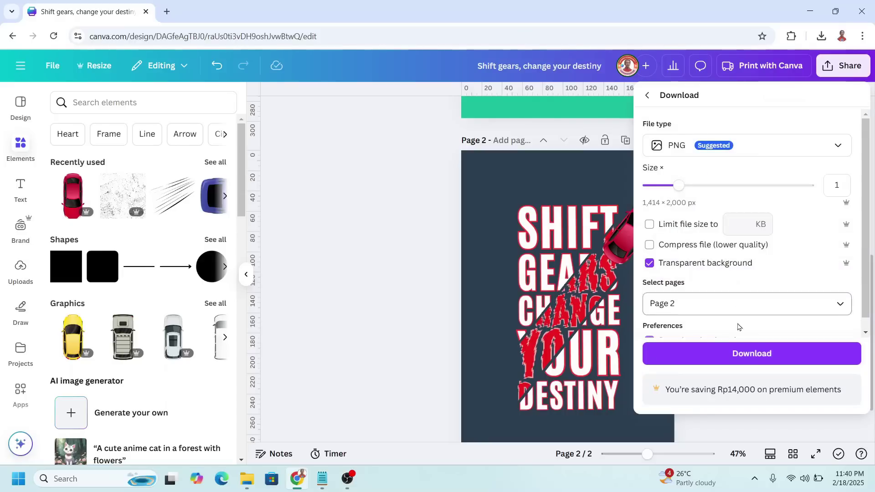
{"action": "left_click", "coordinate": [740, 355]}
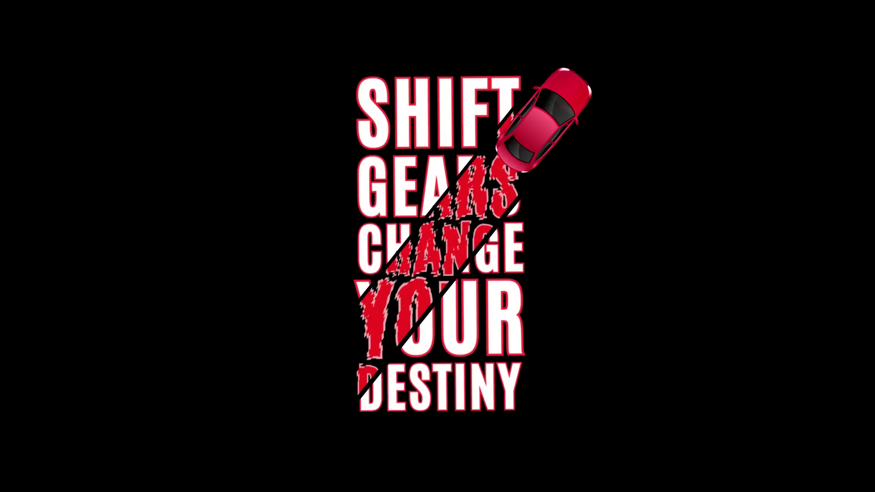